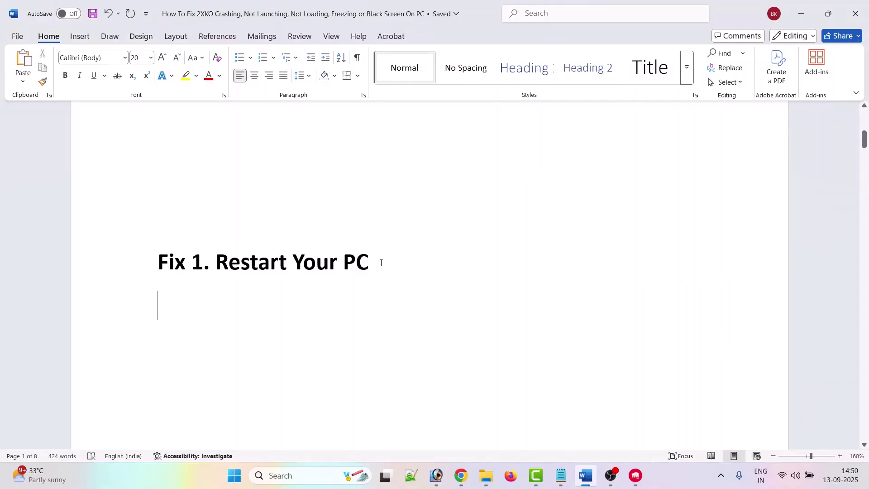
Open the PC's power options to view the Restart choice, and close them without restarting
left_click(235, 475)
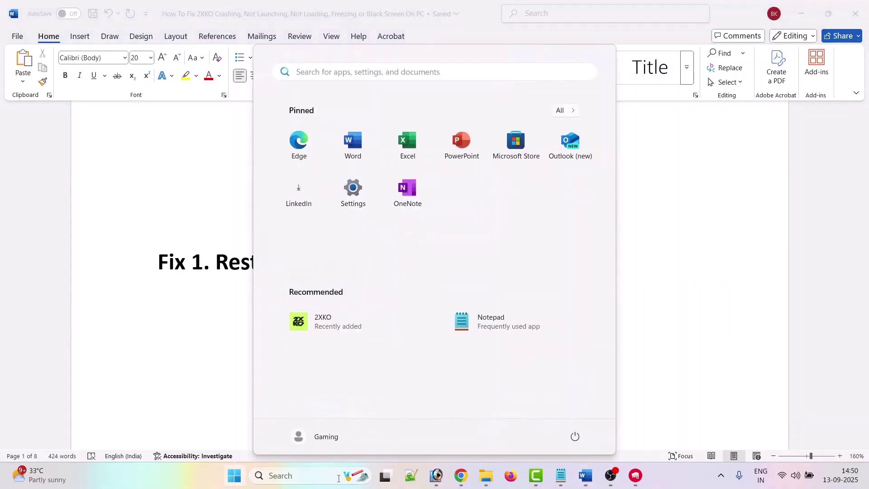
left_click(576, 437)
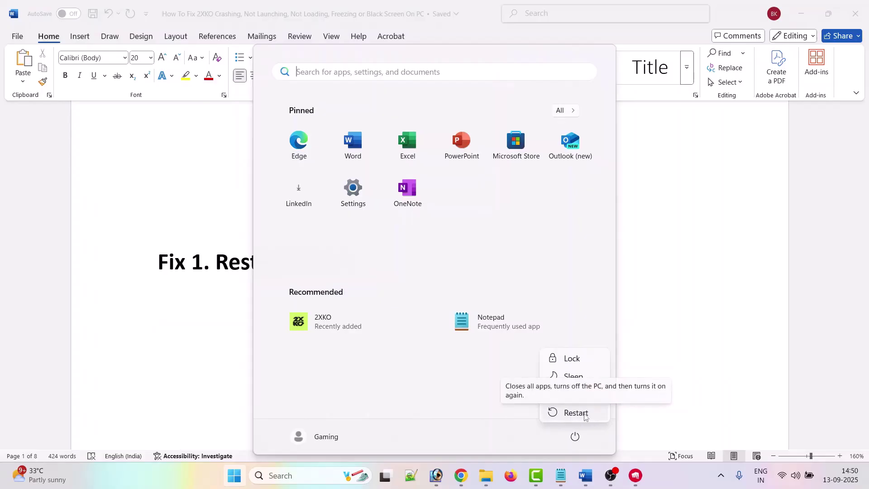
left_click(691, 353)
left_click(695, 326)
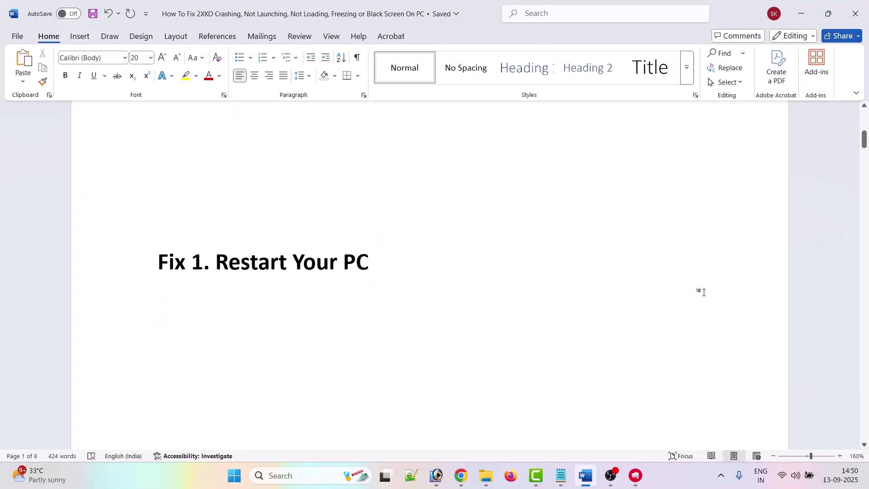
Correct the typo "fist" to "first" in the Fix 2 paragraph about launching the game in offline mode
scroll(679, 286, "down", 3)
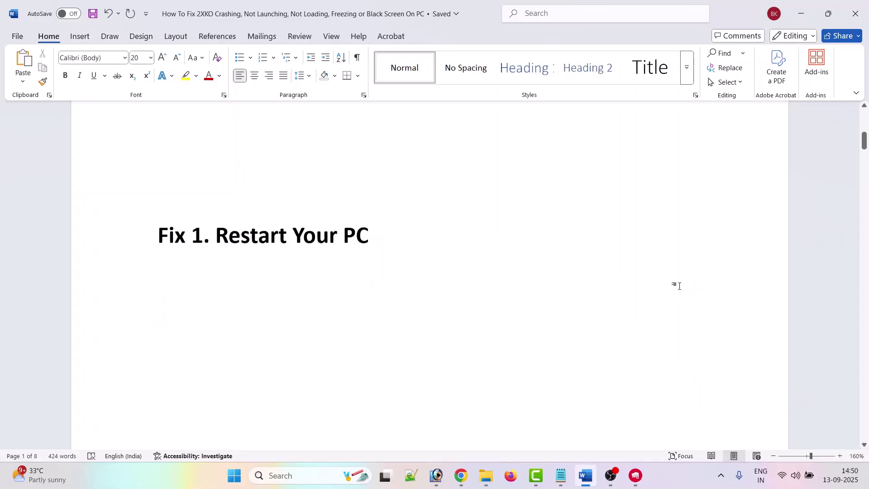
scroll(679, 286, "down", 6)
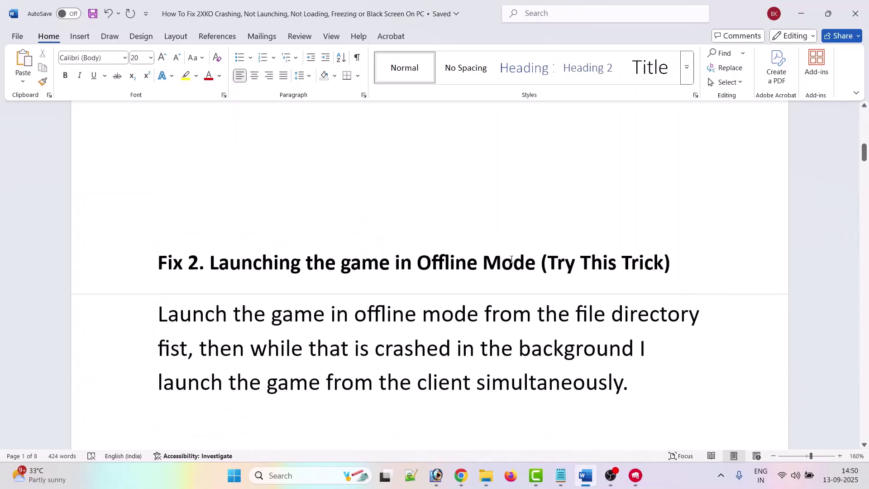
scroll(520, 262, "down", 2)
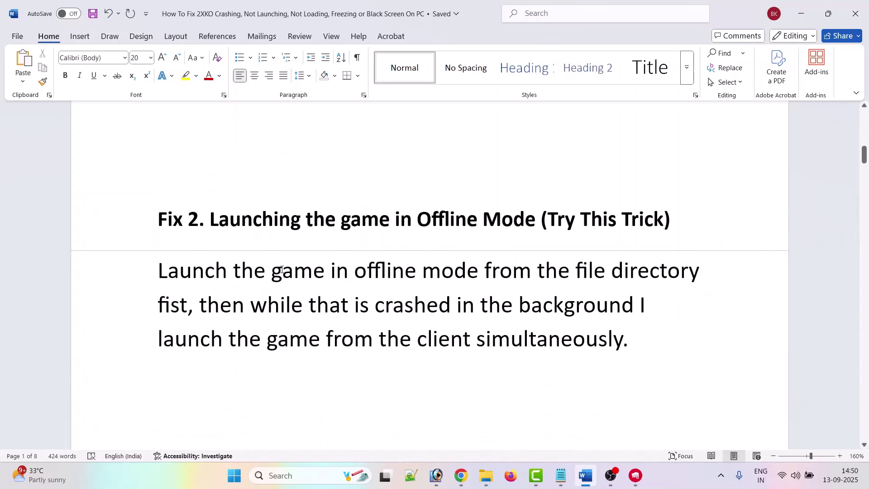
type("r")
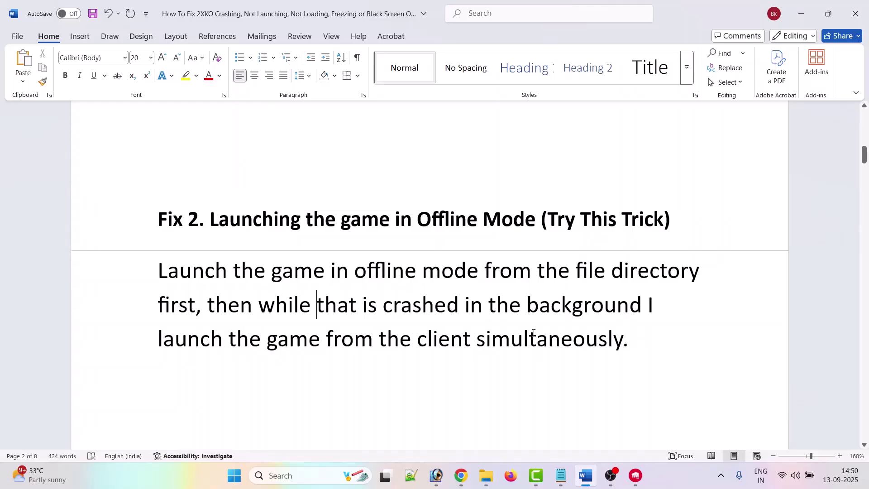
Run OfflineLauncher from the 2XKO Live folder in File Explorer, and launch 2XKO from the Riot Client alongside it
left_click(486, 475)
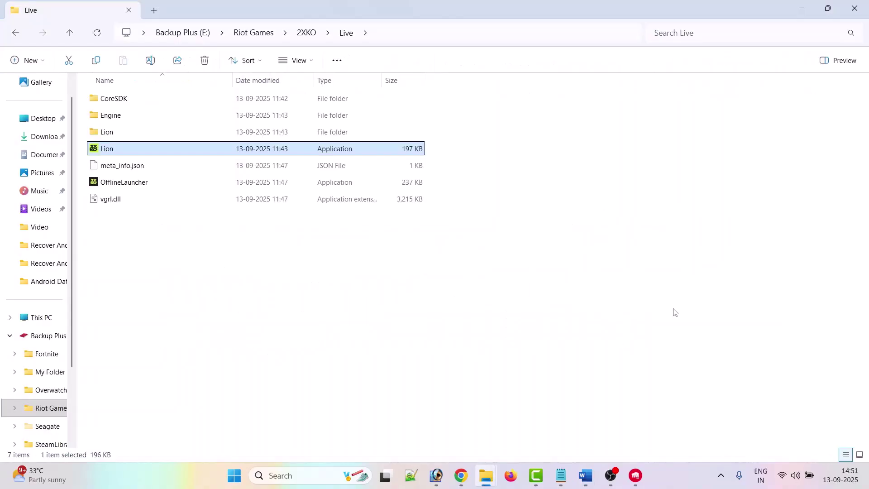
left_click(231, 253)
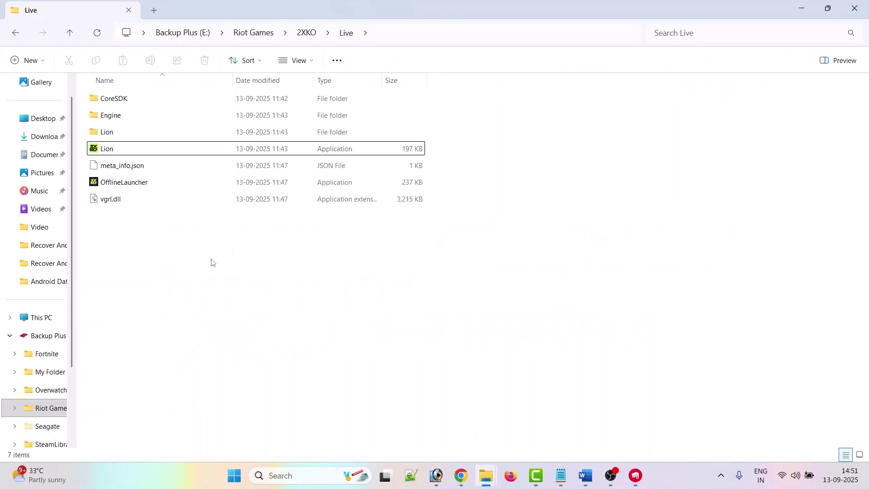
left_click(126, 184)
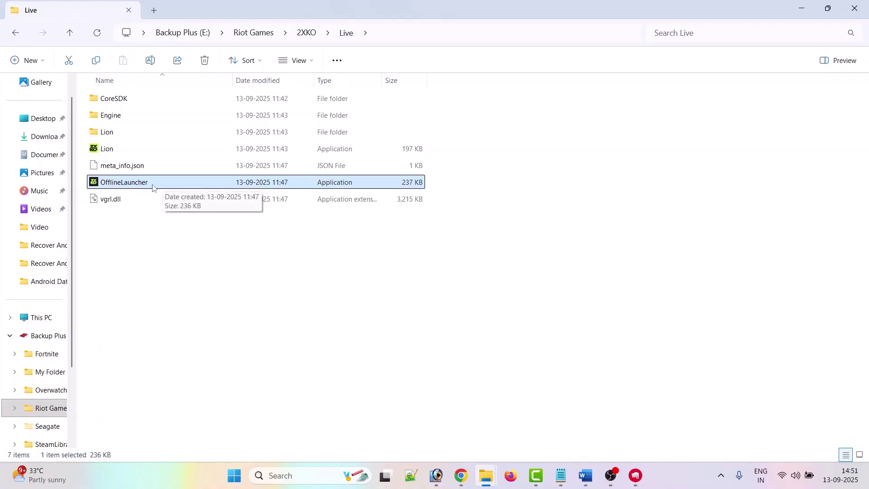
double_click(153, 188)
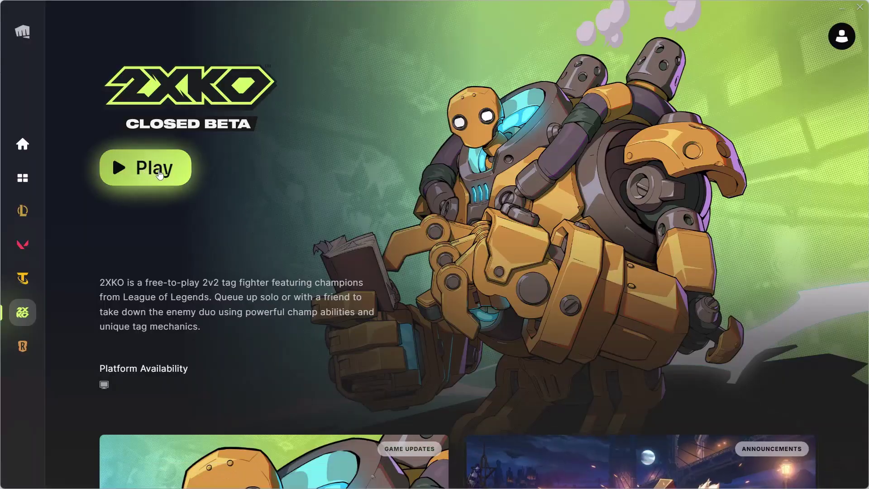
left_click(159, 174)
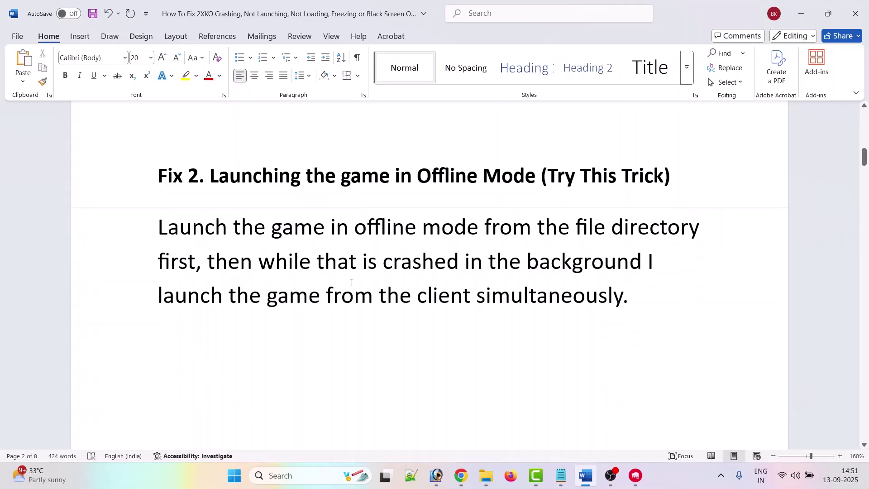
Return to the Fix 3 heading in Word, and search Windows for "services" to open the Services app
scroll(351, 283, "down", 5)
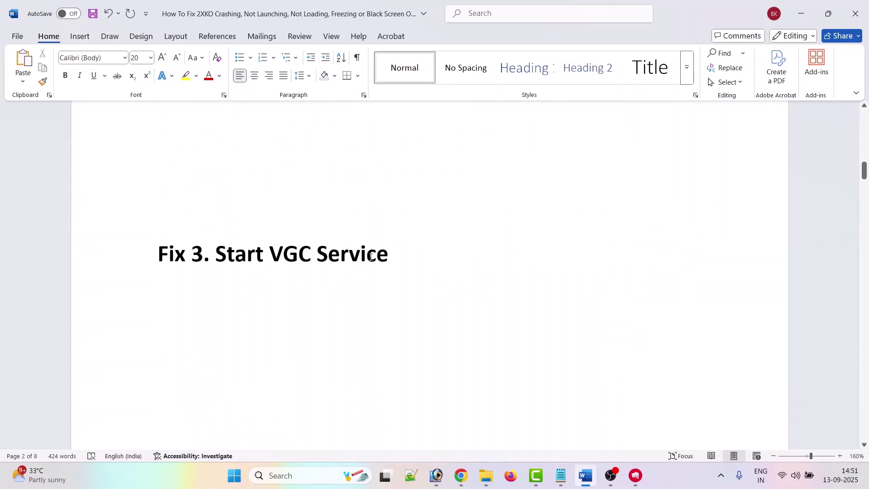
left_click(271, 475)
type("s")
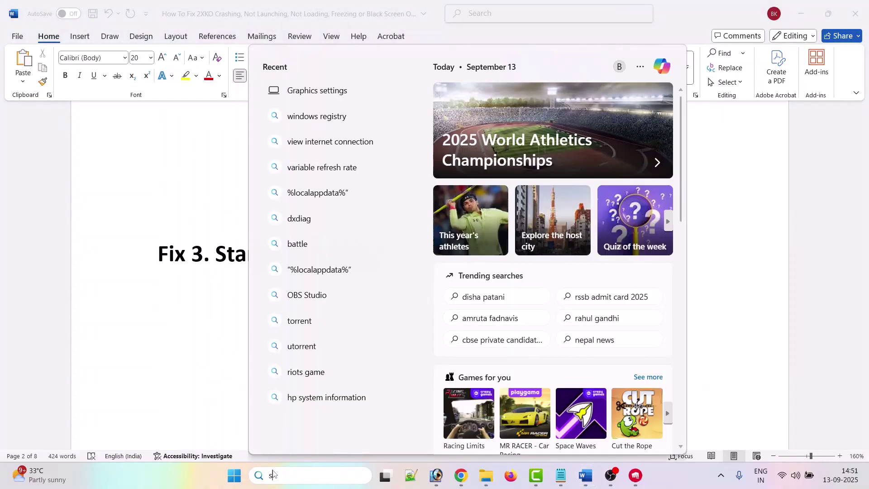
type("ervices")
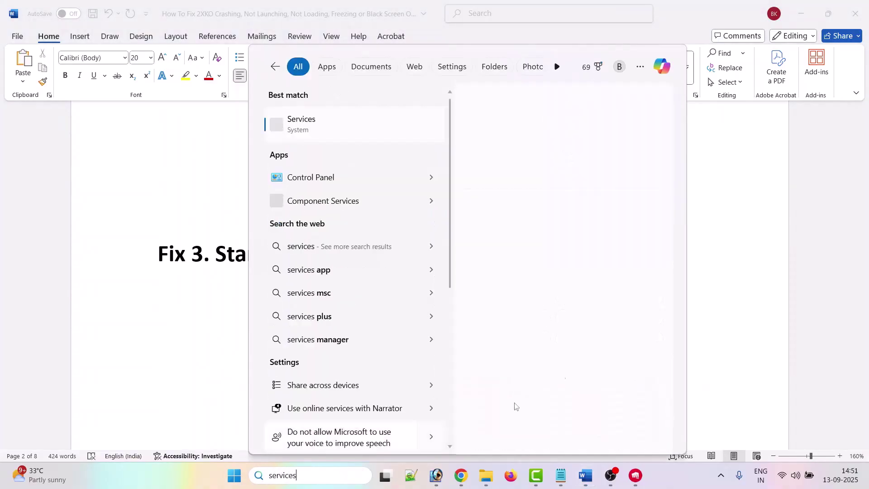
left_click(528, 211)
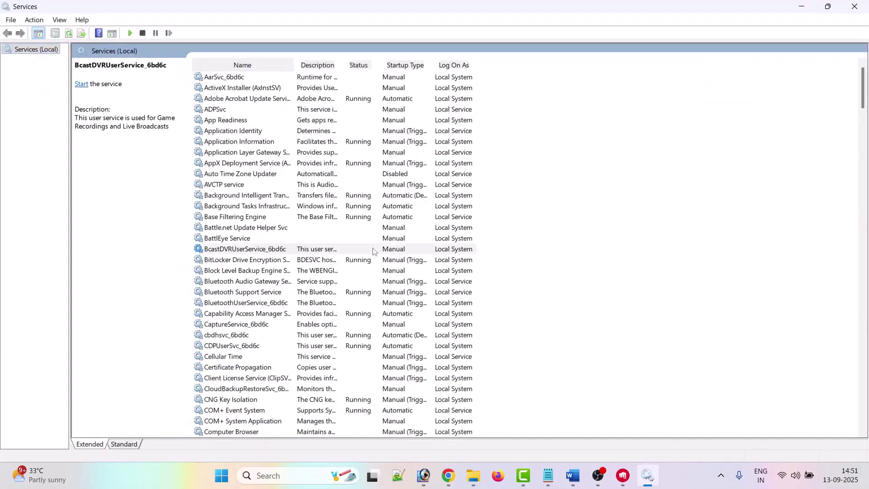
Set the vgc service's startup type to Automatic, start the service, and save its properties
left_click(373, 251)
key("v")
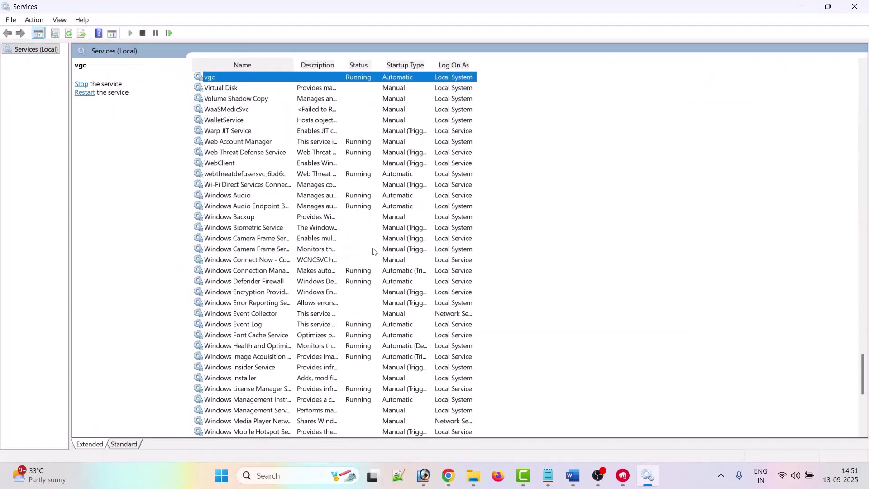
right_click(231, 241)
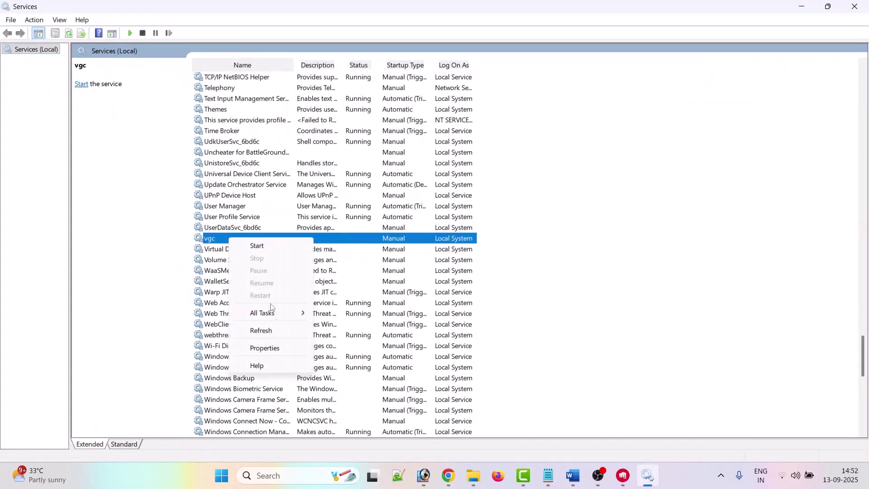
left_click(265, 348)
left_click(433, 224)
left_click(453, 242)
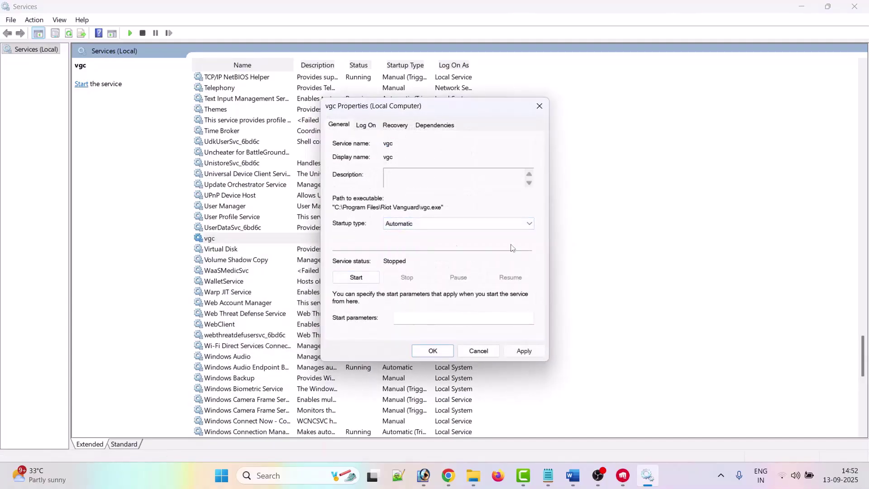
left_click(362, 281)
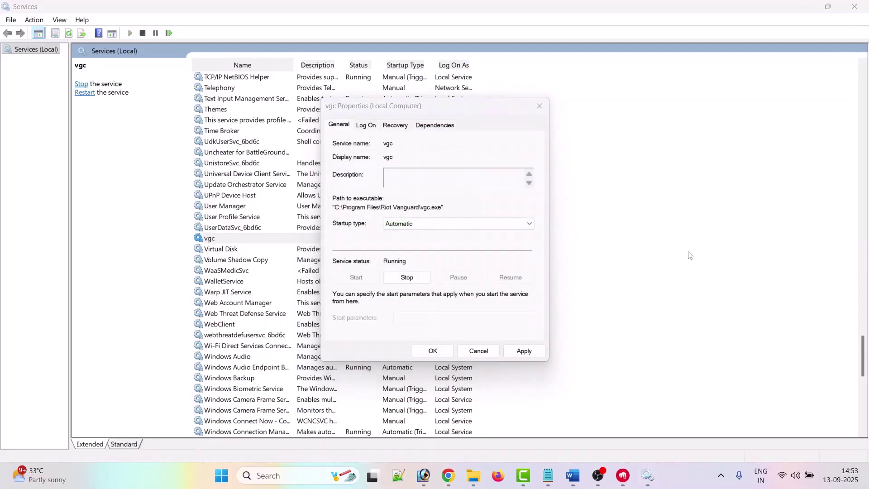
left_click(525, 351)
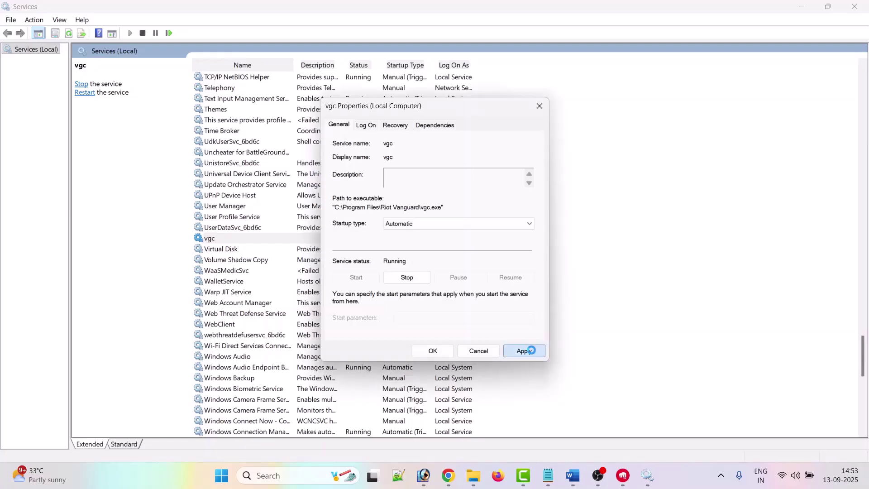
left_click(433, 351)
Bring up the 2XKO page in the Riot Client, and return to the Fix 4 section of the Word document
left_click(624, 475)
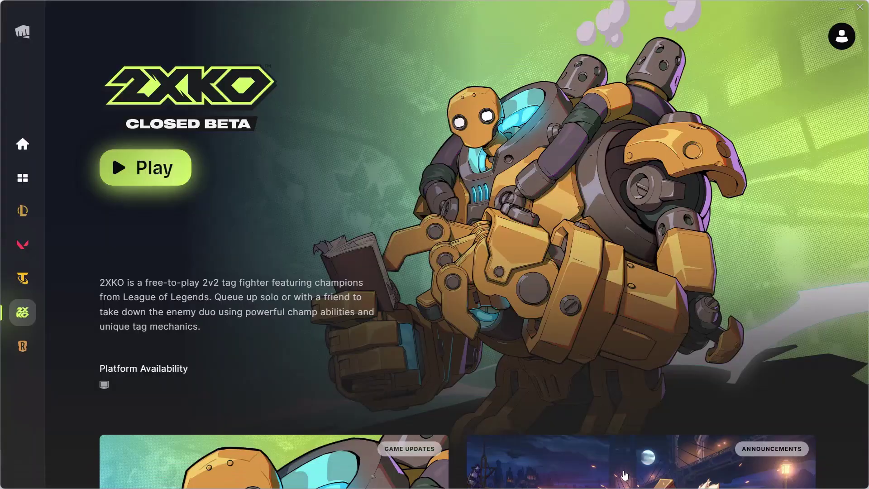
key("alt+Tab")
scroll(421, 270, "down", 1)
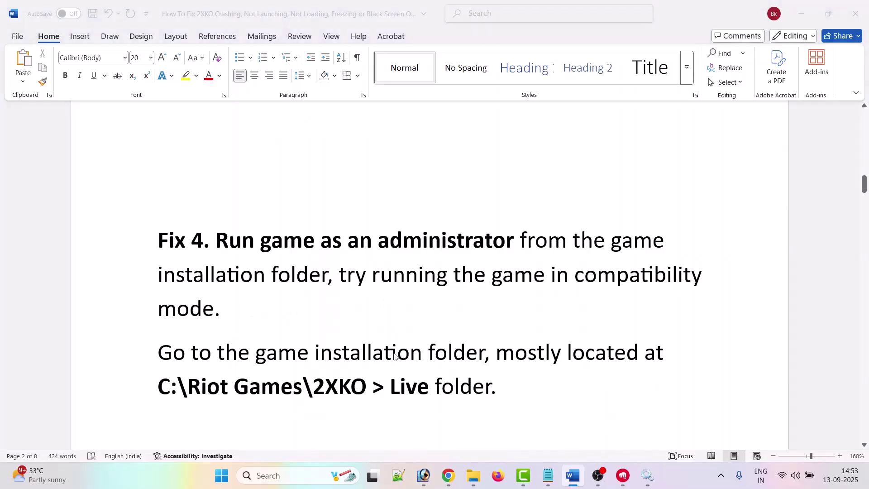
Switch to File Explorer, open the Live folder inside 2XKO, and select the Lion application
key("alt+Tab")
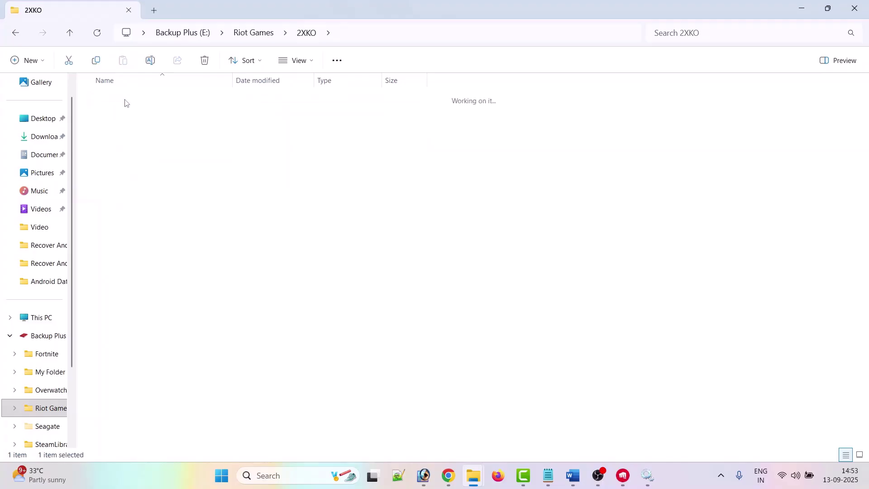
double_click(126, 100)
left_click(119, 151)
mouse_move(121, 153)
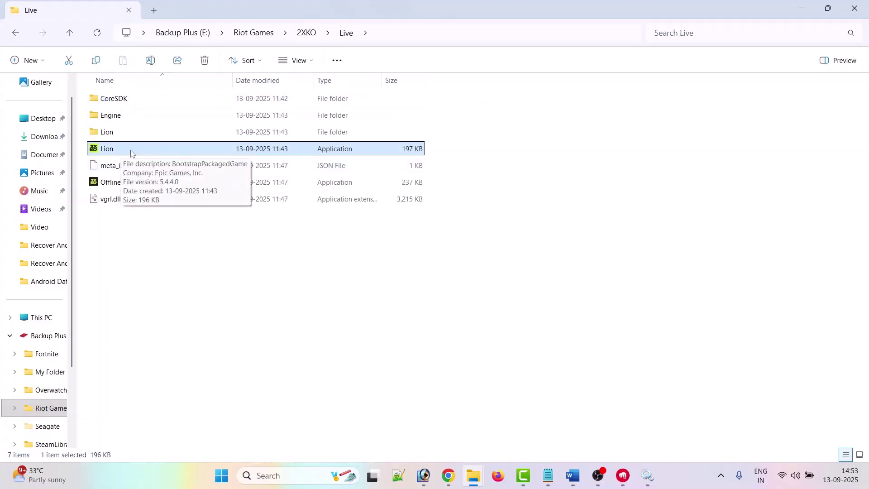
Open the Lion\Binaries\Win64 folder and select the Lion-Win64-Shipping application
double_click(120, 134)
double_click(126, 100)
double_click(126, 101)
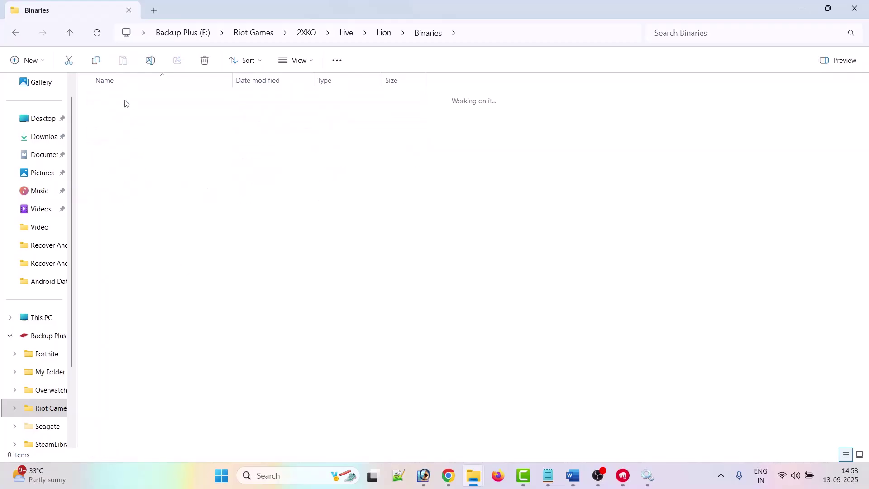
scroll(167, 281, "down", 1)
left_click(167, 274)
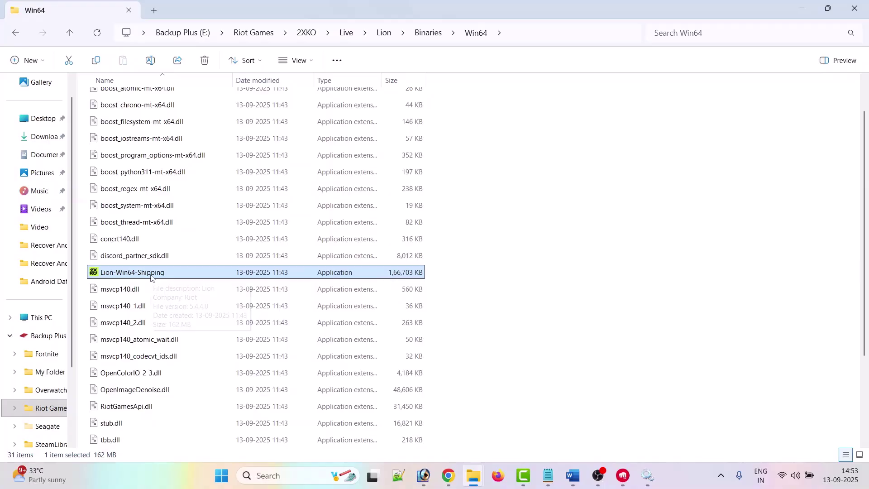
Set Lion-Win64-Shipping to run as an administrator in its compatibility properties and apply the change
right_click(175, 273)
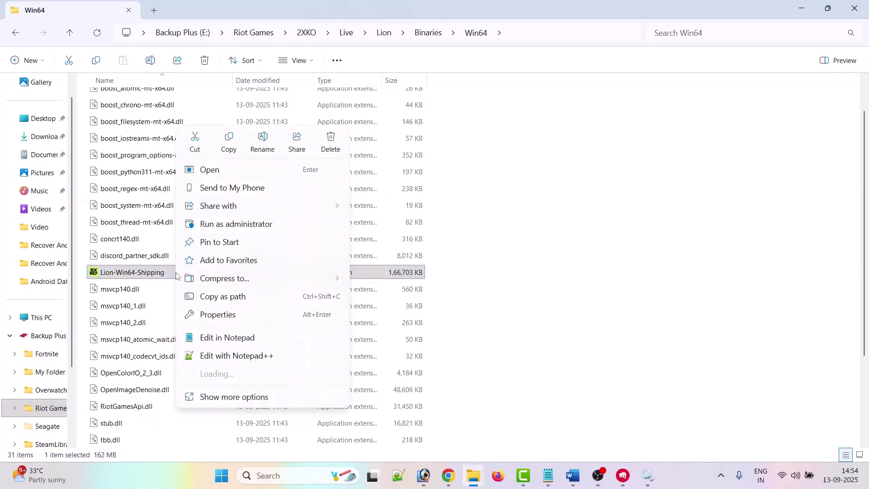
left_click(218, 314)
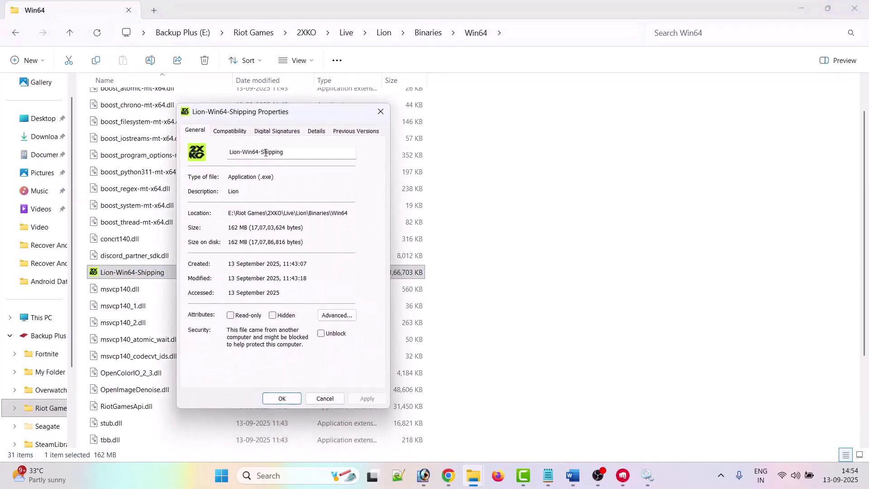
left_click(229, 132)
left_click(198, 309)
left_click(368, 399)
left_click(134, 276)
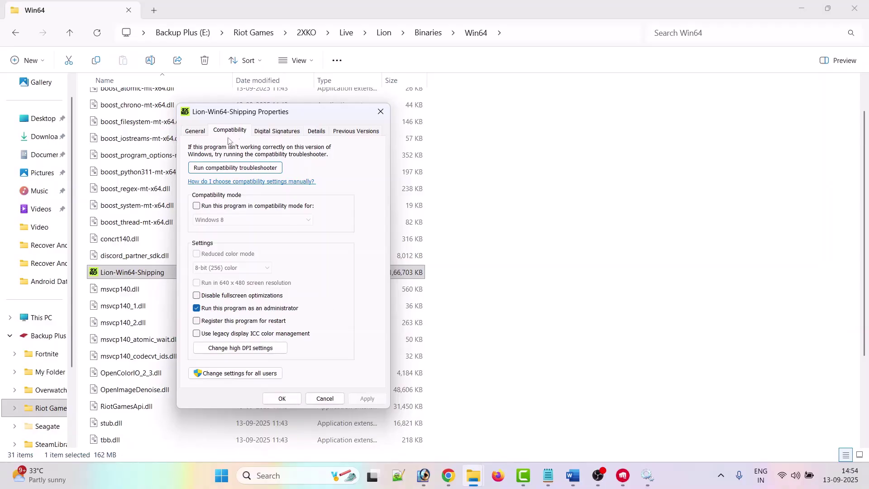
Enable compatibility mode for Lion-Win64-Shipping with Windows 8 and apply it
left_click(197, 206)
left_click(285, 219)
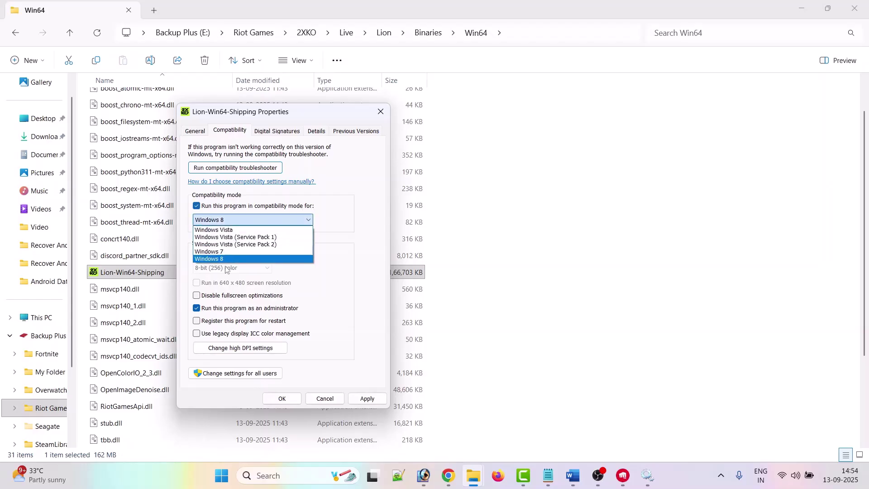
left_click(227, 259)
left_click(367, 399)
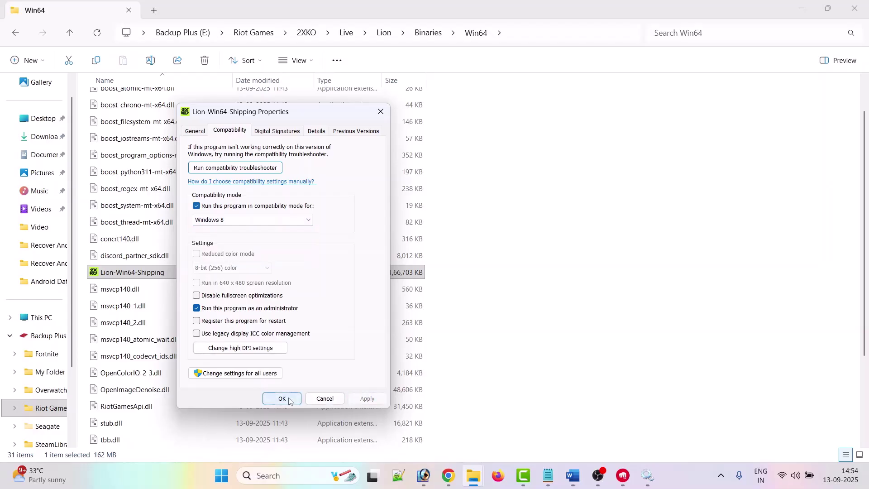
left_click(138, 275)
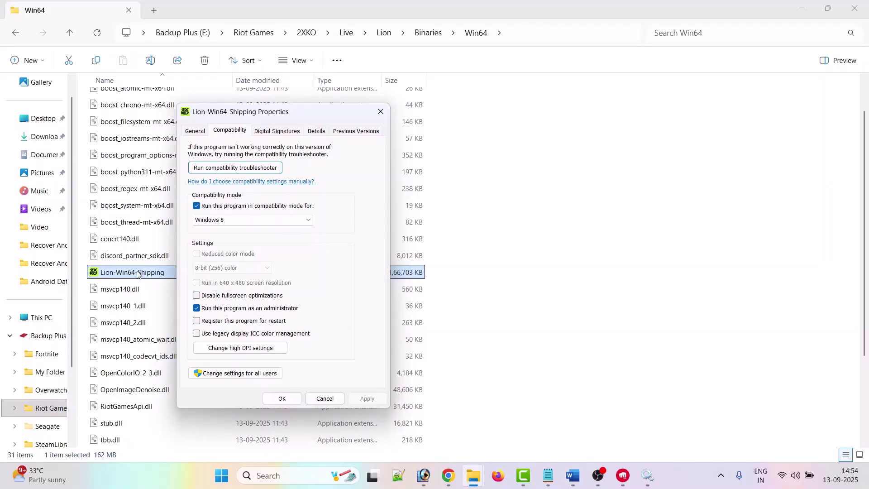
Set the compatibility mode of Lion-Win64-Shipping to Windows 7 and apply it
left_click(241, 220)
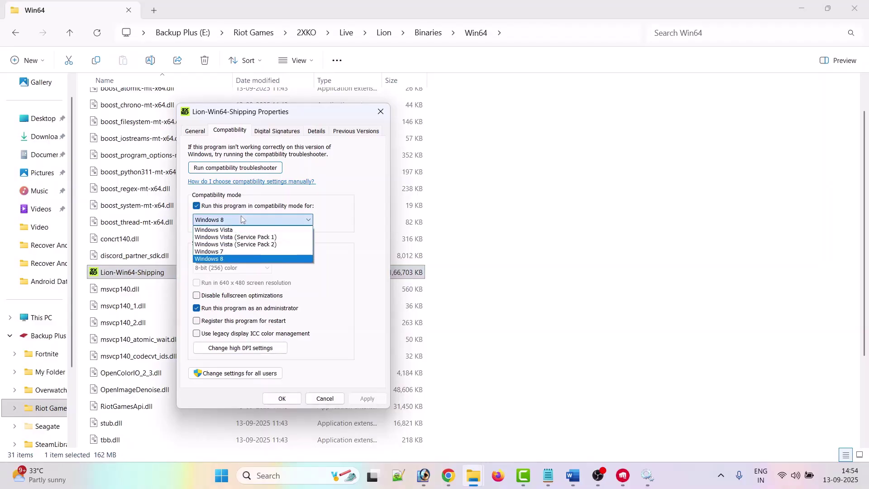
left_click(212, 252)
left_click(364, 399)
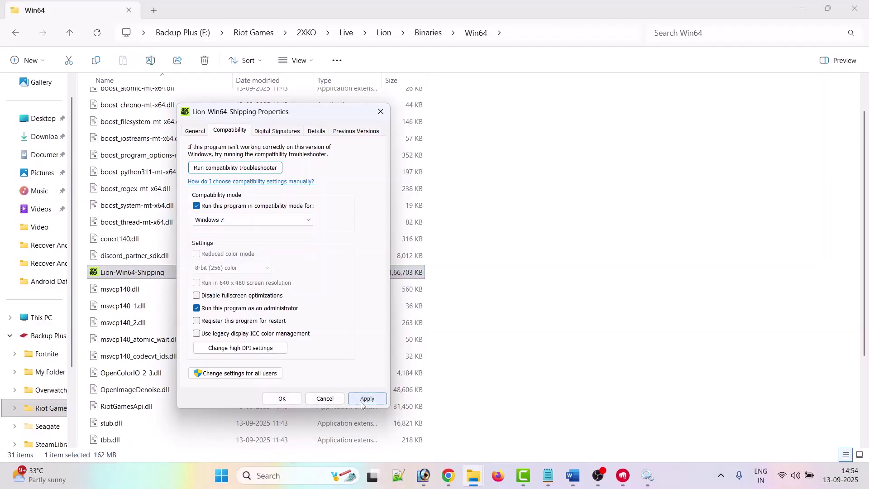
Disable fullscreen optimizations for Lion-Win64-Shipping and apply the change
left_click(132, 275)
left_click(196, 296)
left_click(372, 399)
Turn off compatibility mode, the fullscreen optimizations override and the administrator option for Lion-Win64-Shipping, then apply and close its properties
left_click(116, 271)
left_click(197, 206)
left_click(197, 295)
left_click(197, 308)
left_click(368, 398)
left_click(278, 399)
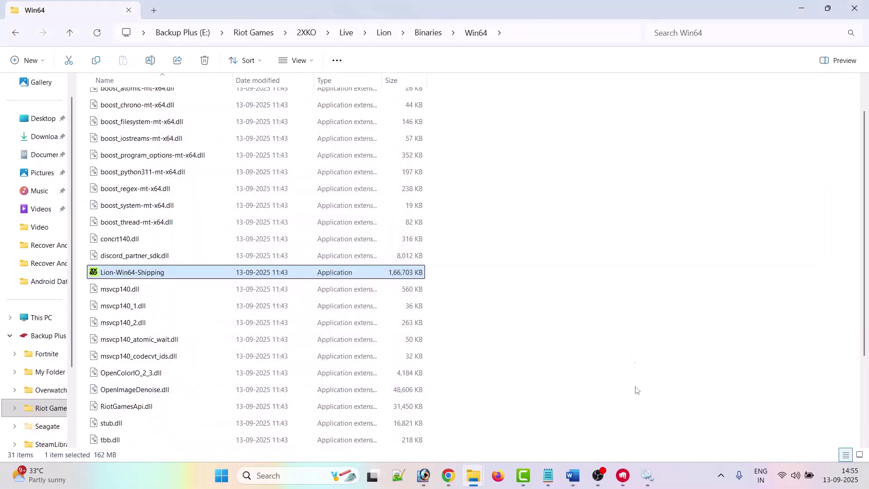
Switch to the Word document and read Fix 5 on conflicting programs and Fix 6 on overlays, continuing to Fix 7
left_click(573, 475)
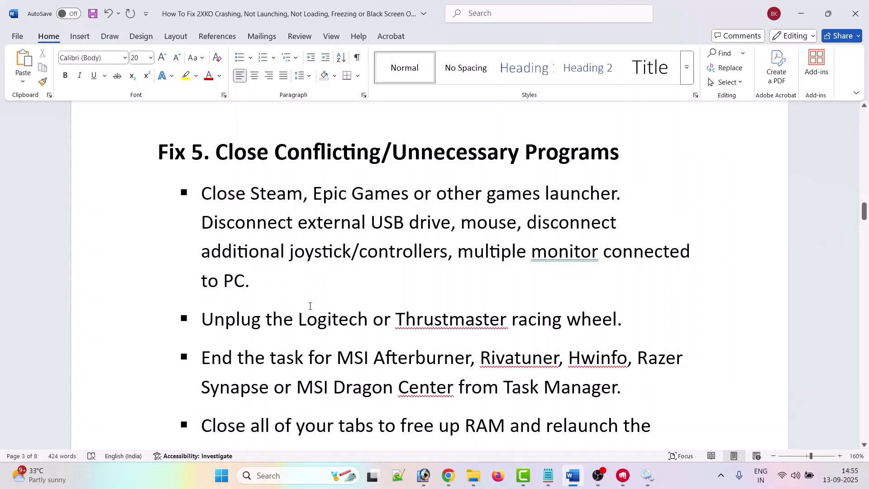
scroll(311, 306, "down", 1)
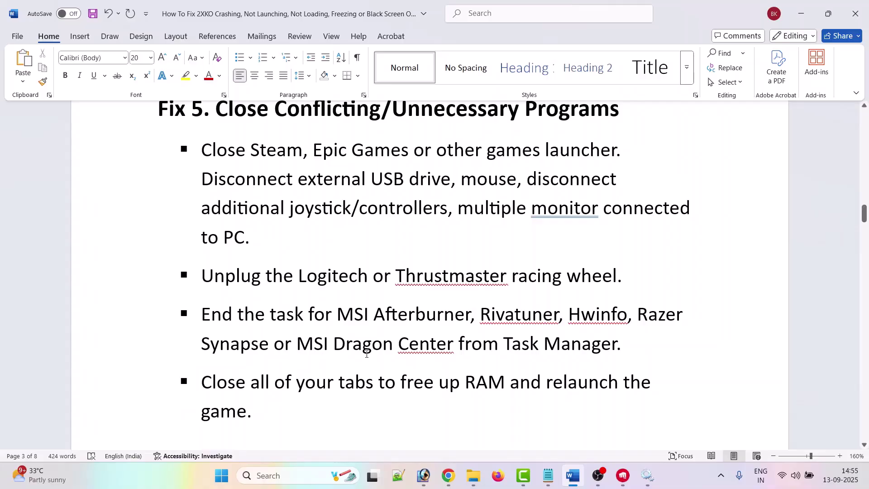
scroll(593, 346, "down", 1)
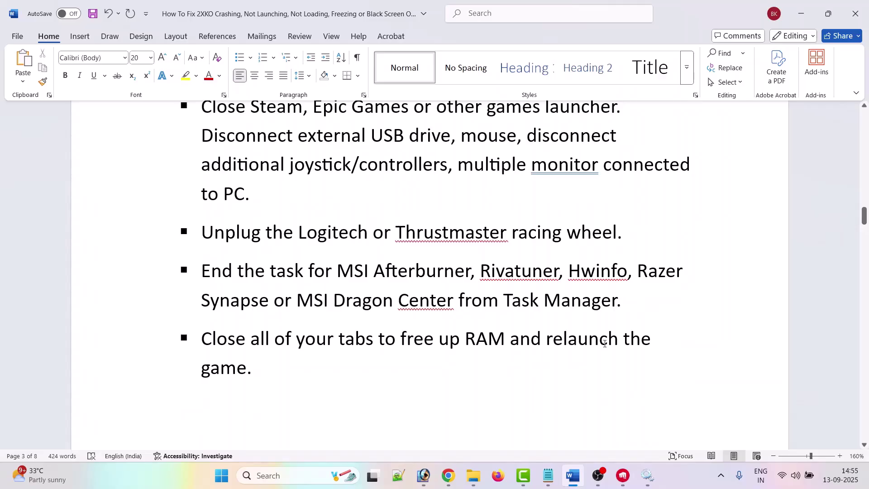
scroll(317, 262, "down", 8)
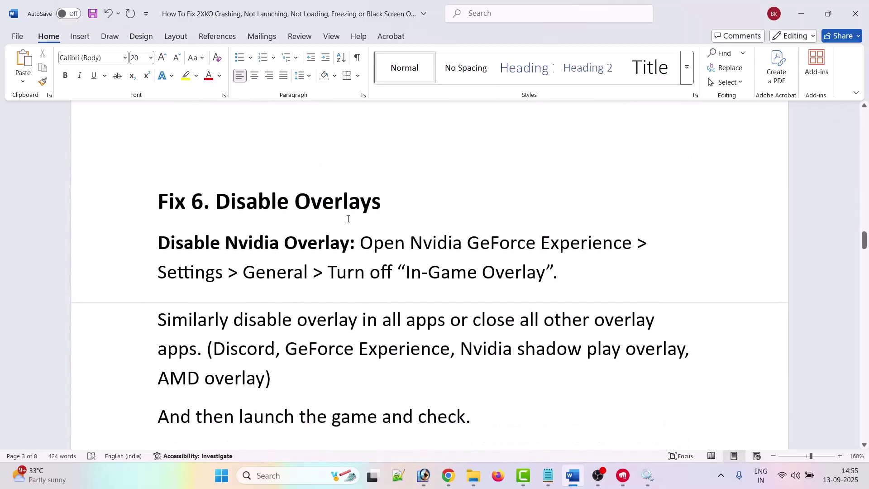
scroll(361, 218, "down", 1)
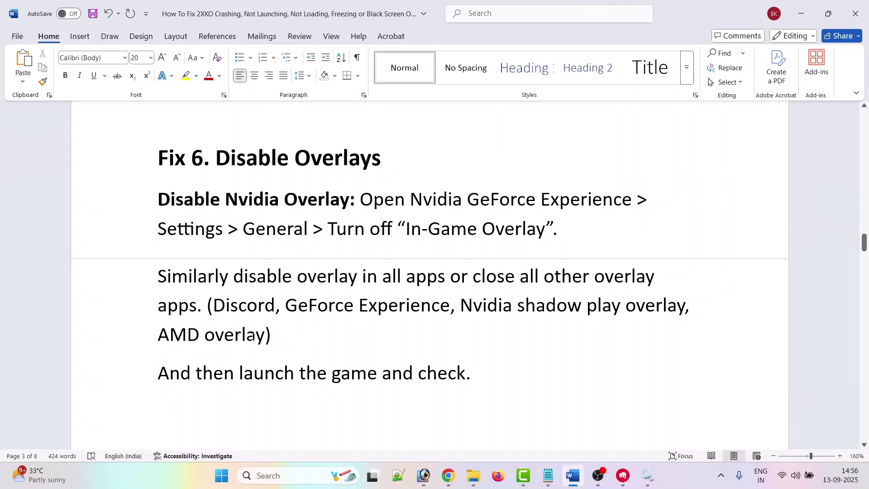
scroll(252, 336, "down", 1)
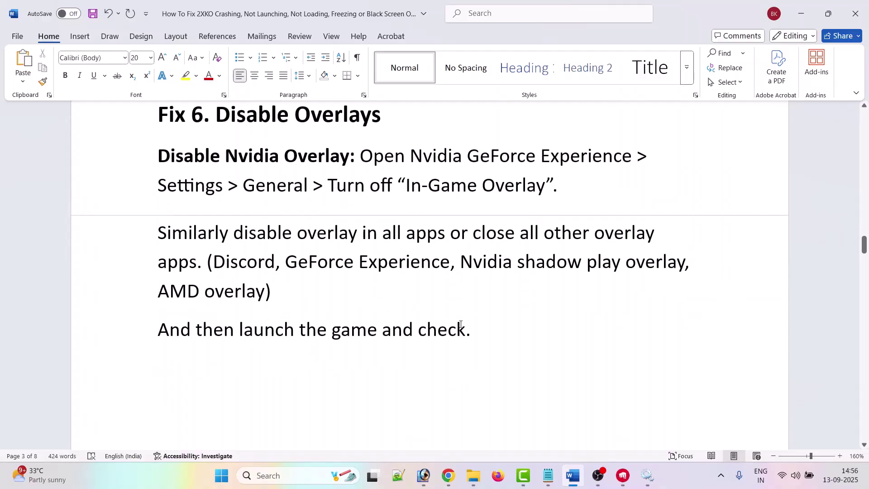
scroll(460, 325, "down", 5)
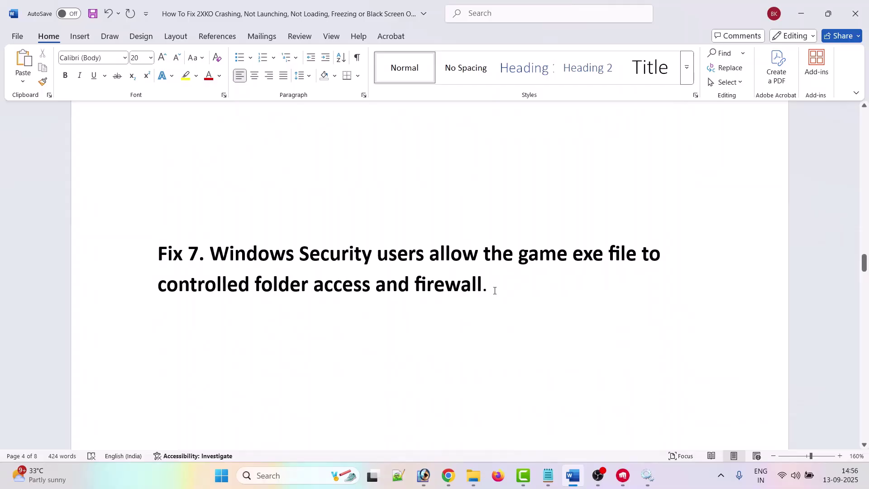
Search Windows for "windows security" and open Windows Security
left_click(281, 479)
type("windows se")
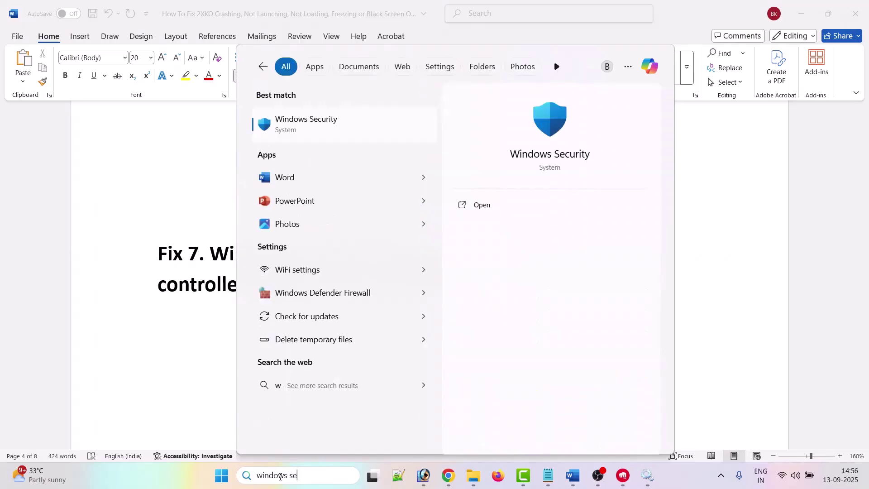
type("curity")
left_click(523, 205)
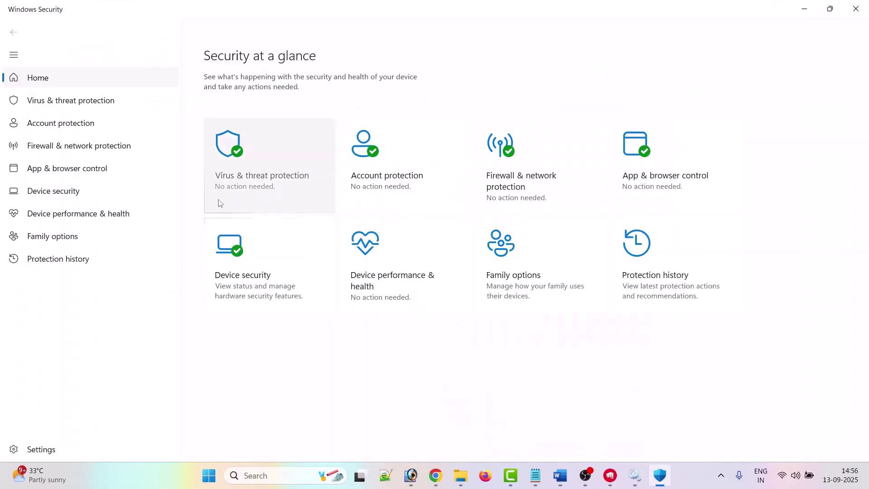
Open the list of apps allowed through Controlled folder access in the ransomware protection settings
left_click(266, 179)
scroll(266, 195, "down", 3)
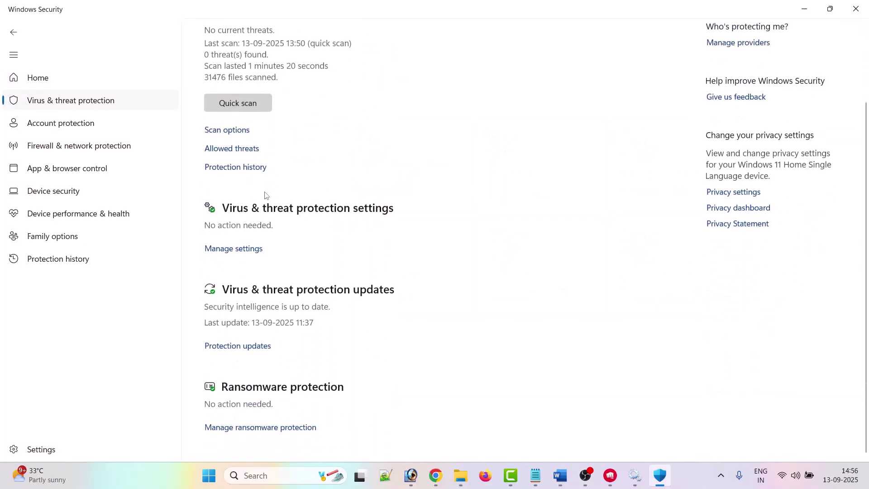
left_click(278, 428)
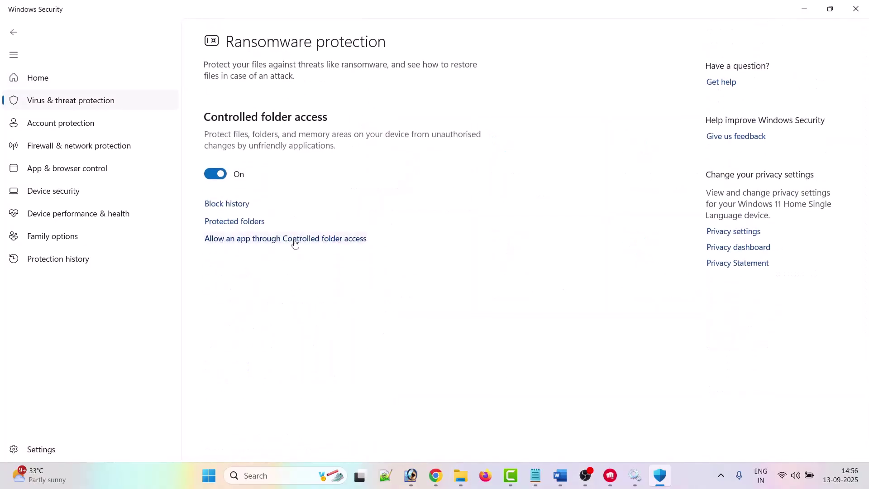
left_click(334, 243)
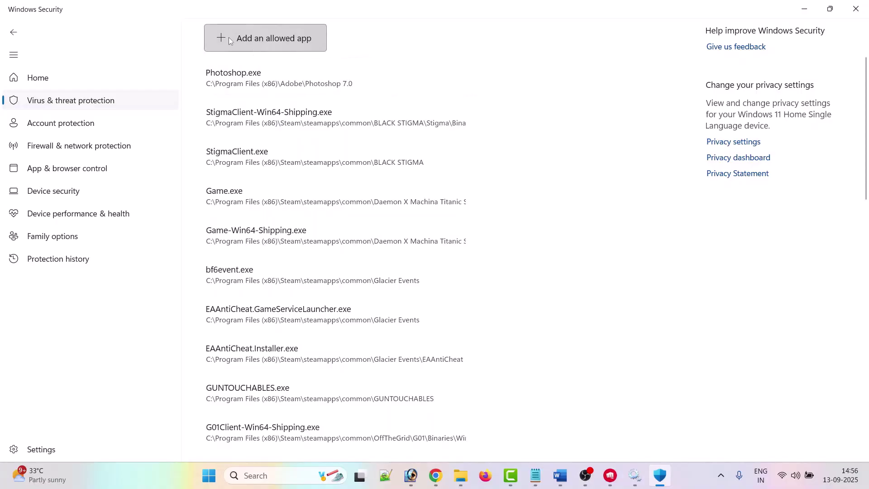
Add the Lion application from E:\Riot Games\2XKO\Live as an allowed app for Controlled folder access
left_click(228, 37)
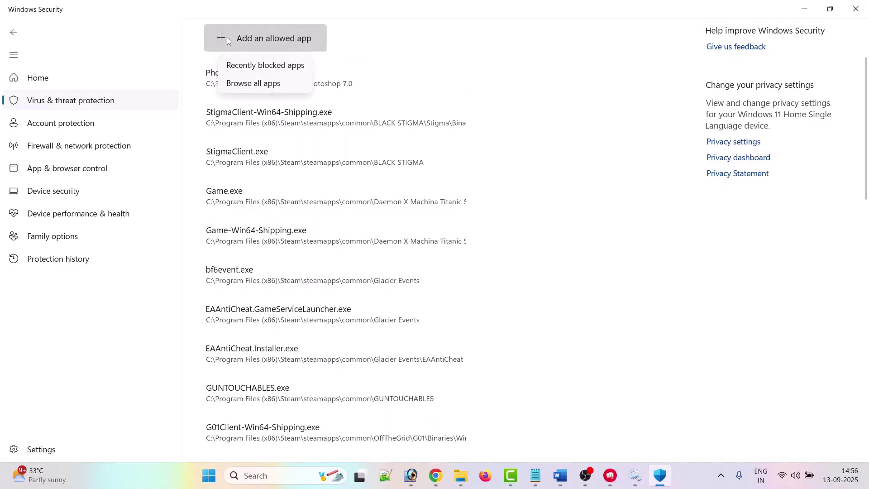
left_click(256, 83)
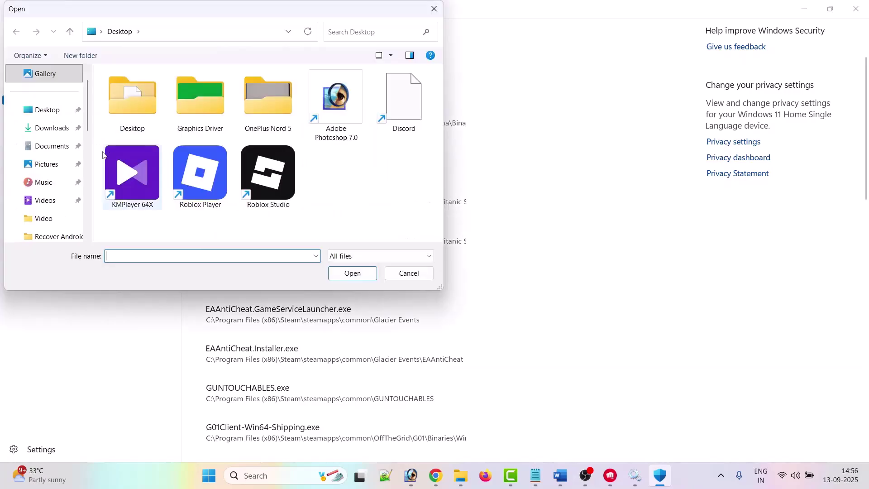
scroll(51, 189, "down", 3)
left_click(55, 165)
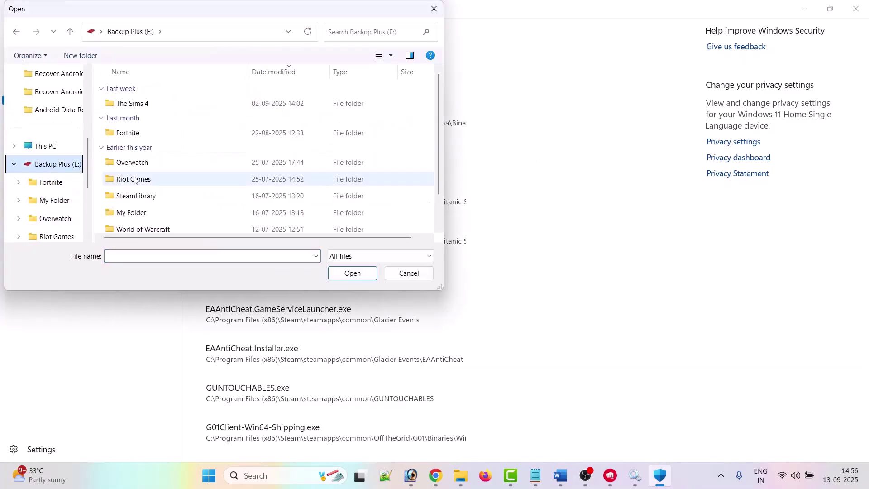
double_click(135, 179)
left_click(133, 93)
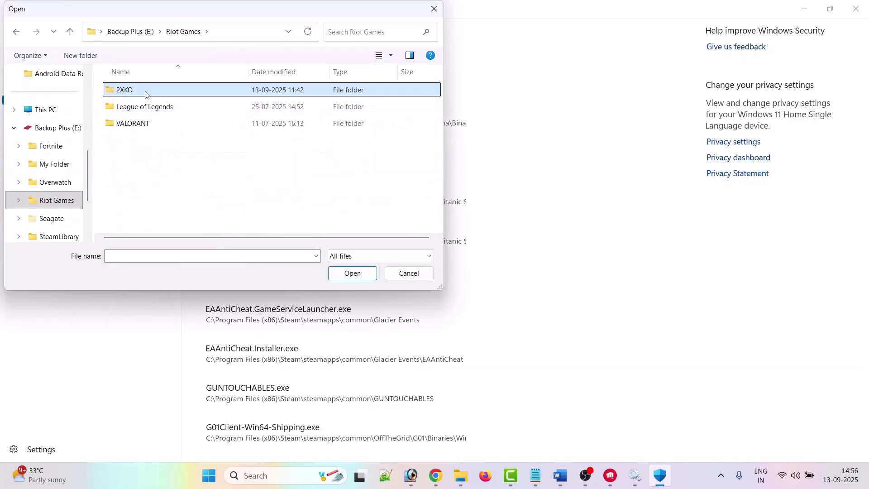
double_click(146, 92)
double_click(144, 91)
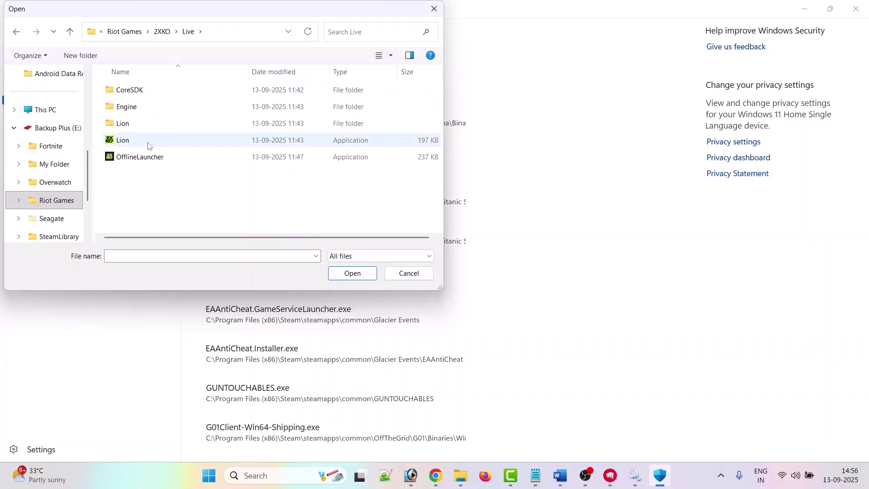
left_click(144, 144)
left_click(351, 276)
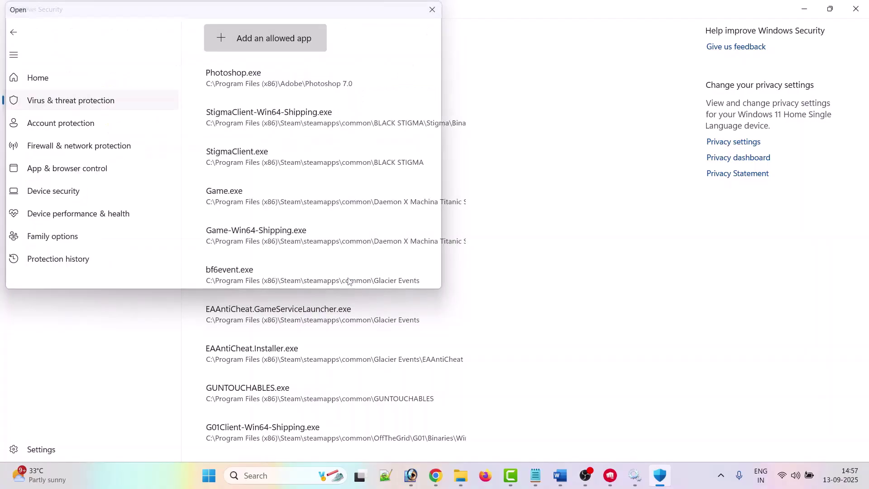
Add the OfflineLauncher application from the 2XKO Live folder as an allowed app
left_click(260, 45)
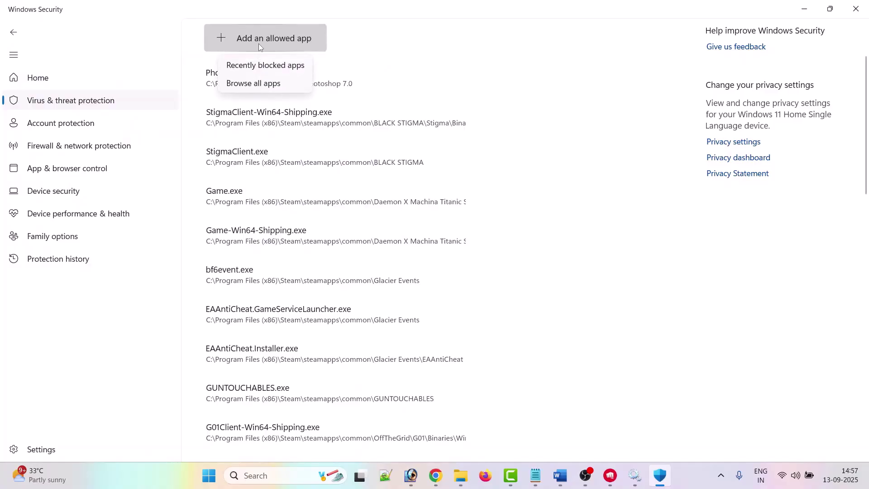
left_click(265, 84)
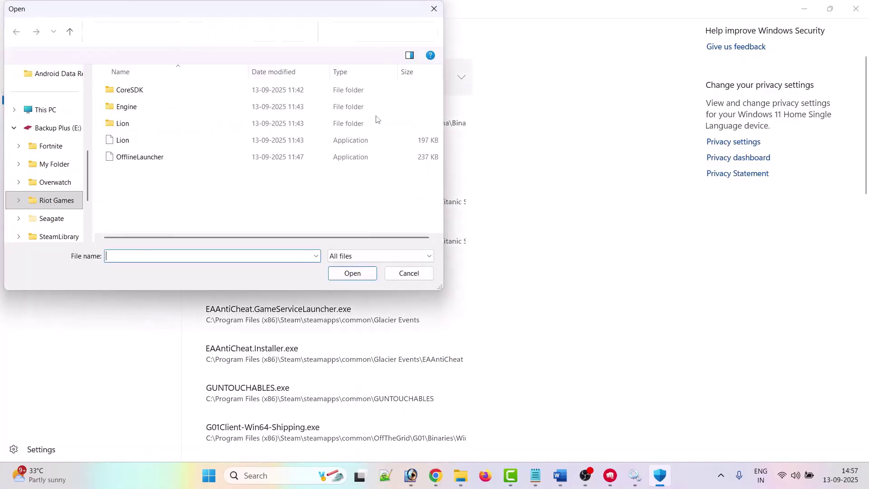
left_click(190, 157)
left_click(351, 274)
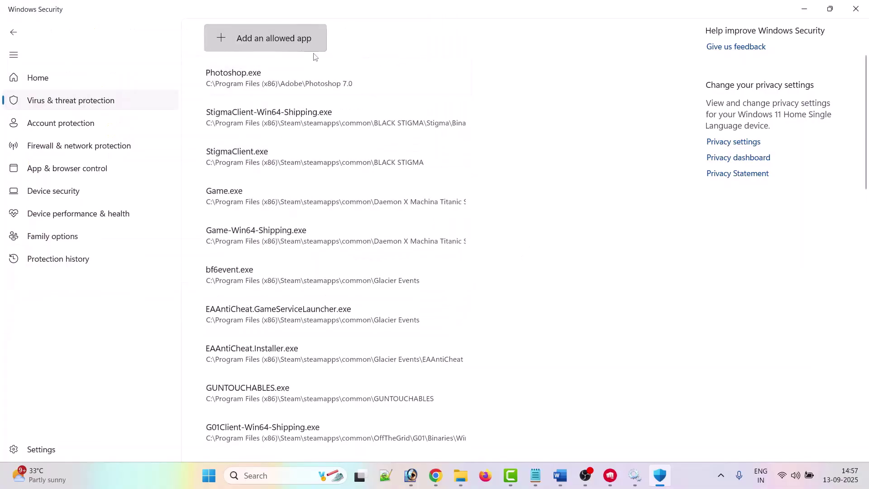
Add Lion-Win64-Shipping from the Lion\Binaries\Win64 folder as an allowed app
left_click(248, 34)
left_click(257, 85)
left_click(135, 127)
double_click(135, 124)
double_click(136, 138)
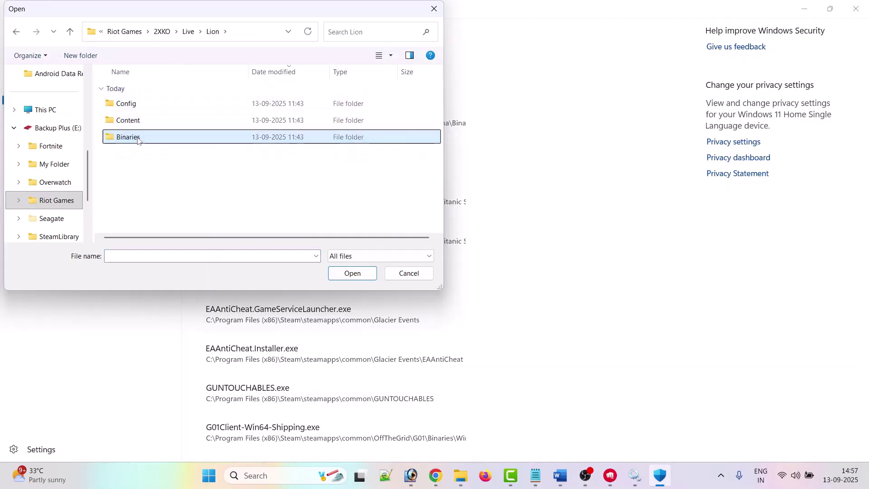
double_click(139, 105)
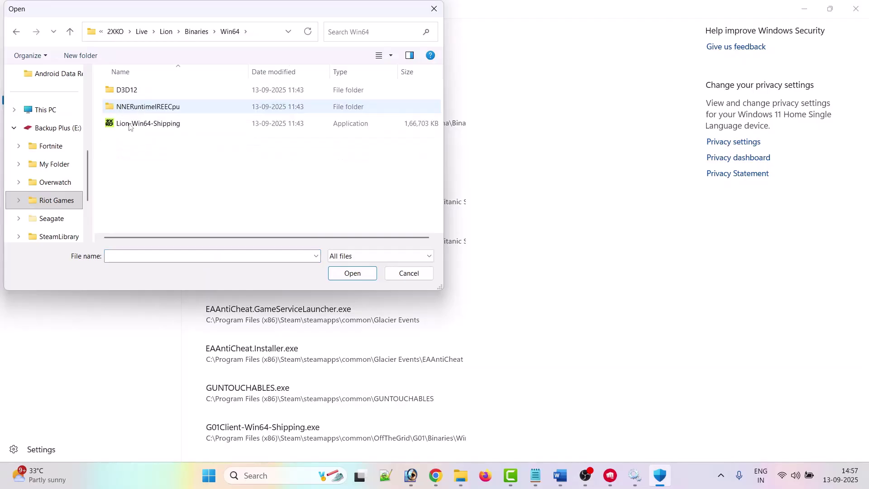
left_click(141, 126)
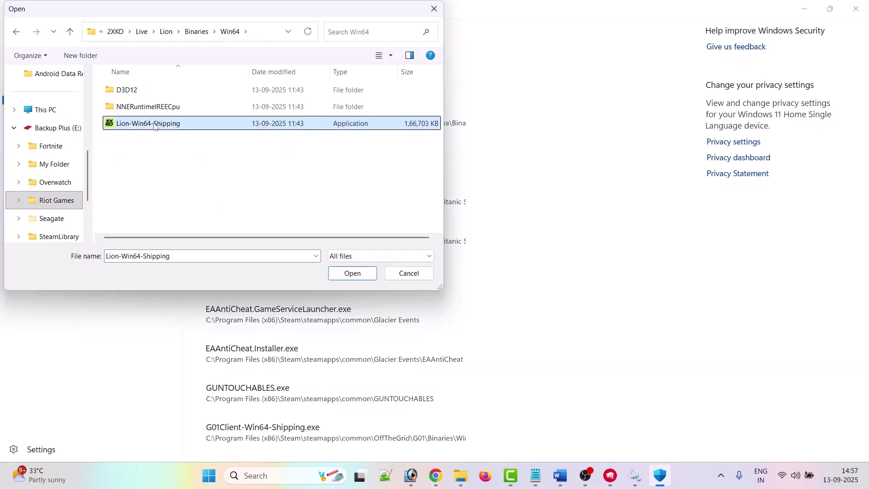
left_click(353, 274)
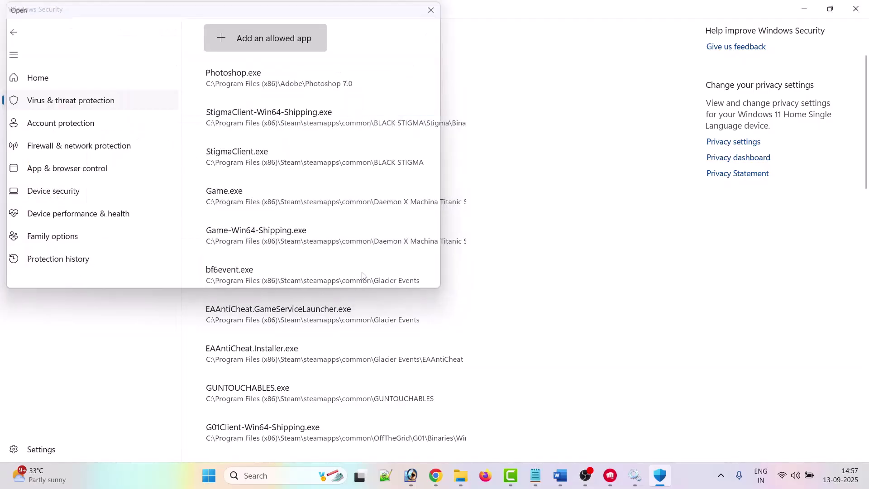
Open the Windows Defender Firewall allowed apps list from Firewall & network protection and unlock it for changes
left_click(11, 33)
left_click(12, 33)
left_click(13, 33)
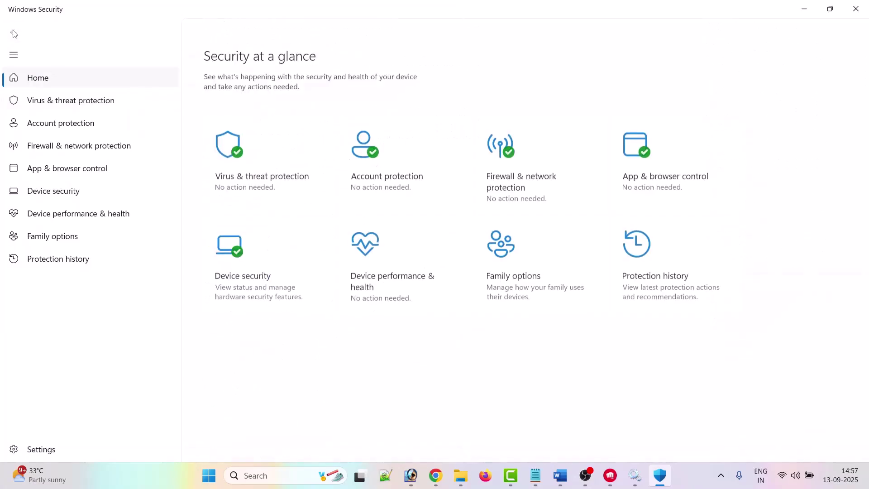
left_click(531, 178)
left_click(278, 291)
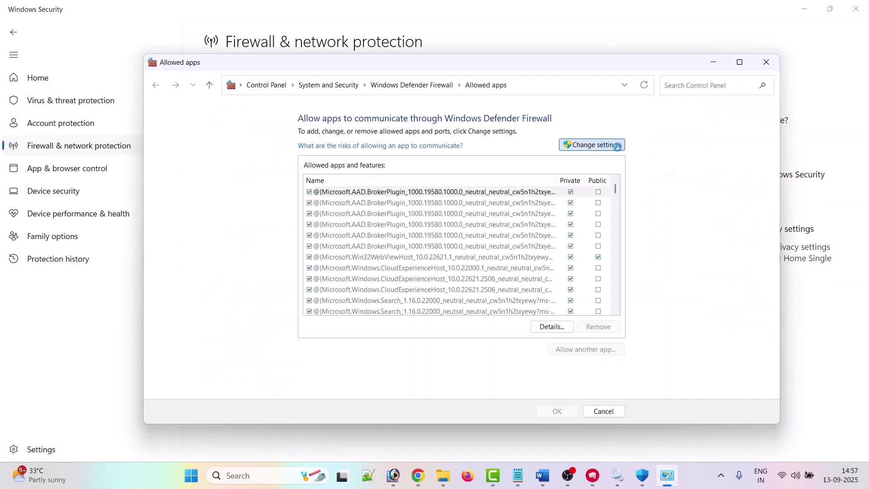
left_click(603, 143)
Add Lion.exe from E:\Riot Games\2XKO\Live to the firewall's allowed apps and allow its BootstrapPackagedGame entry on private networks
left_click(557, 349)
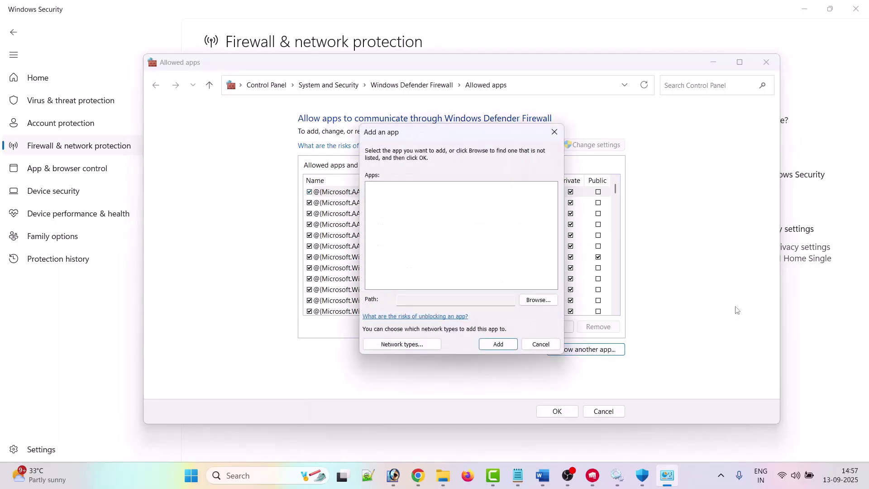
left_click(538, 301)
left_click_drag(661, 152, 549, 141)
scroll(303, 281, "down", 1)
scroll(303, 290, "up", 1)
left_click(304, 311)
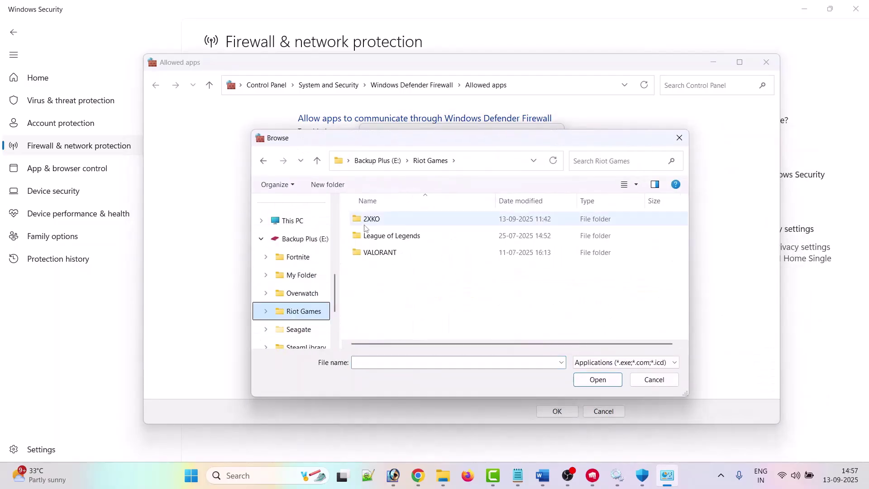
double_click(371, 219)
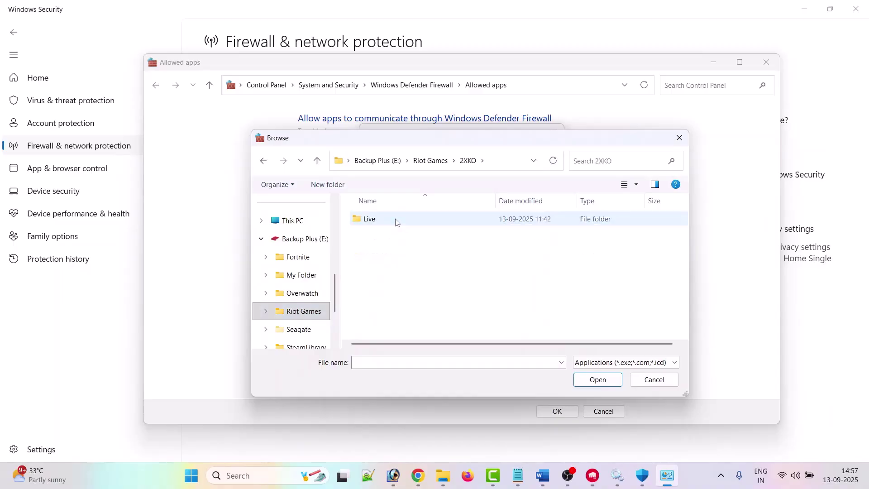
double_click(396, 220)
left_click(385, 271)
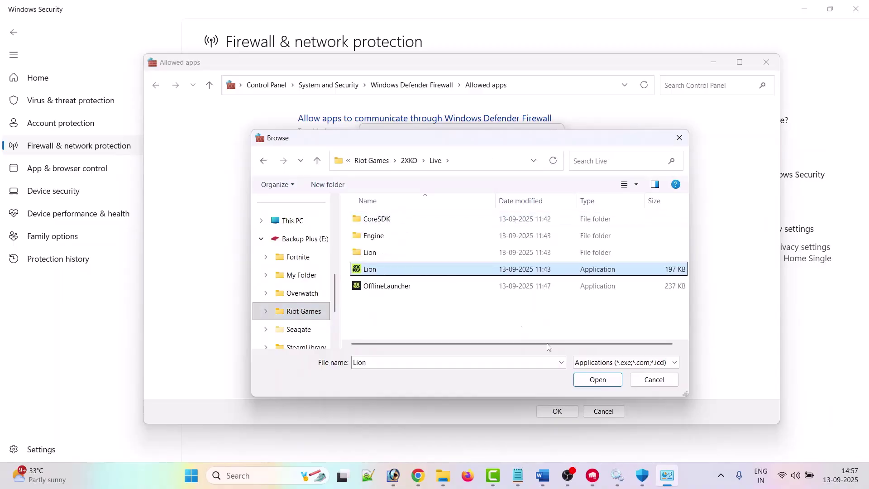
left_click(593, 380)
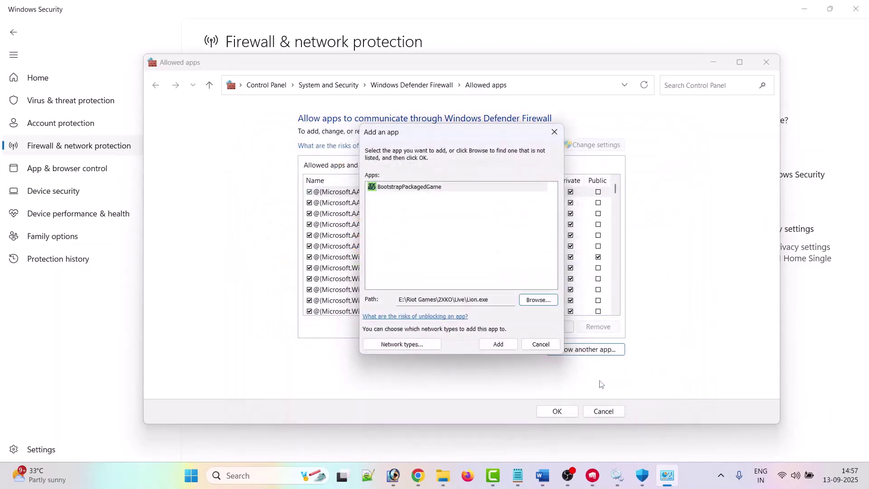
left_click(494, 345)
scroll(500, 283, "down", 1)
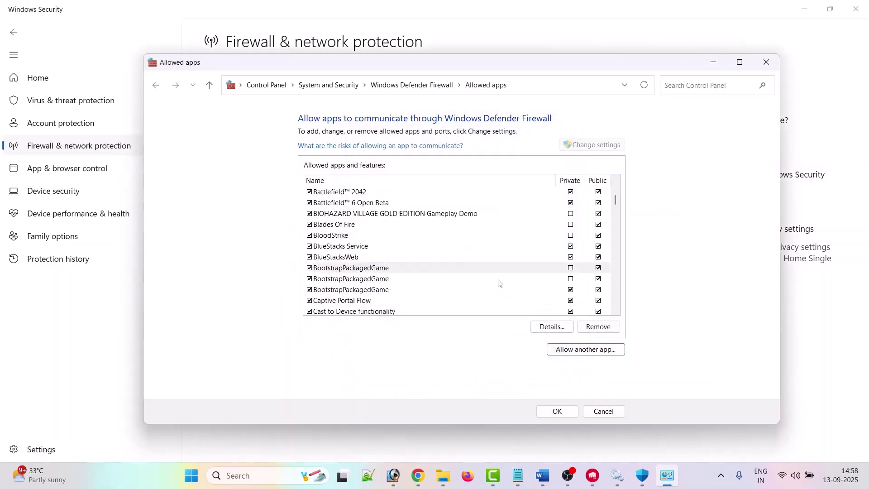
left_click(571, 269)
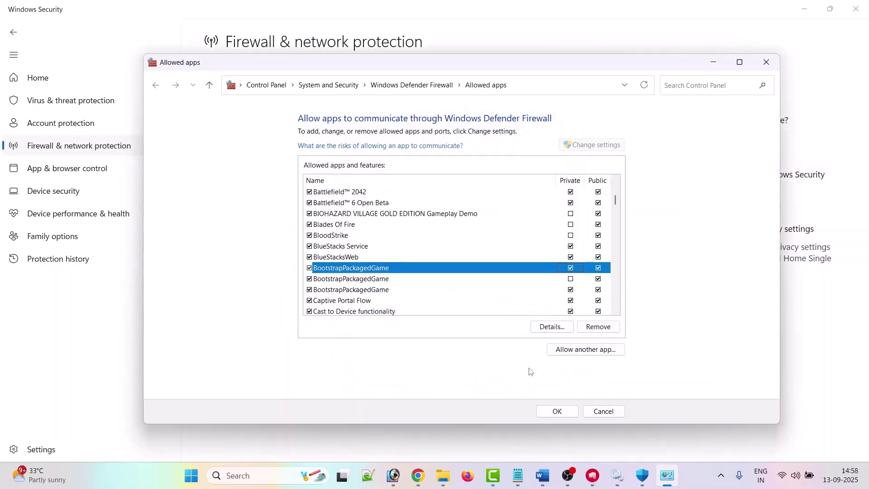
Add OfflineLauncher from E:\Riot Games\2XKO\Live to the firewall's allowed apps and allow it on private networks
left_click(600, 351)
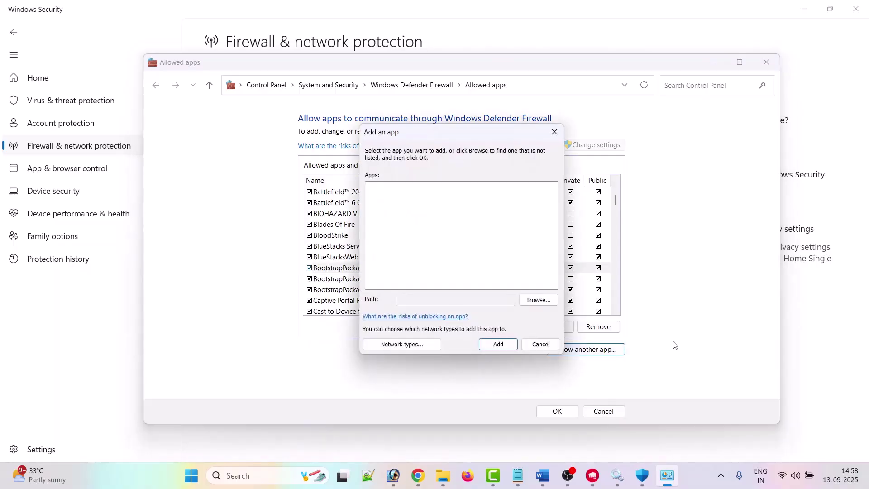
left_click(539, 301)
left_click(515, 299)
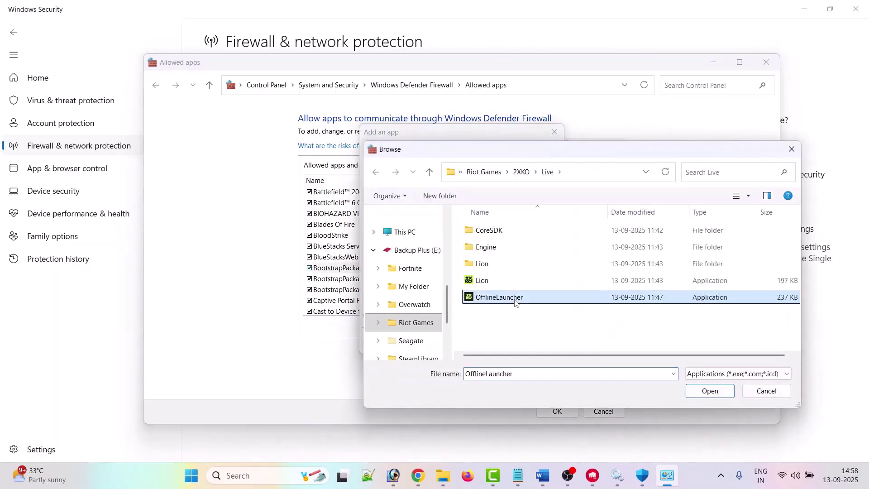
left_click(706, 392)
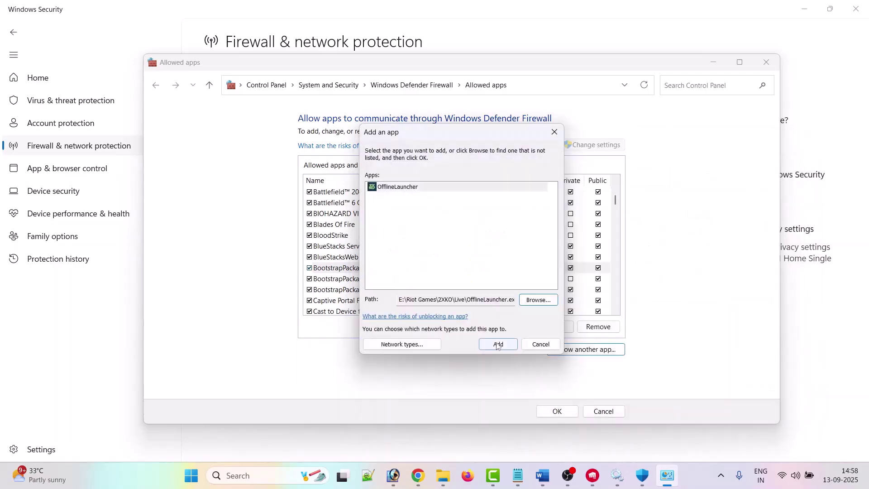
left_click(498, 345)
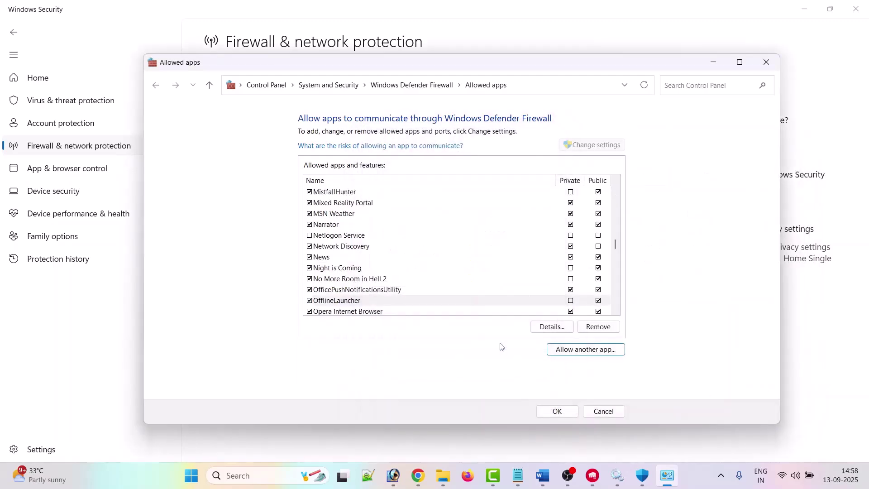
left_click(571, 301)
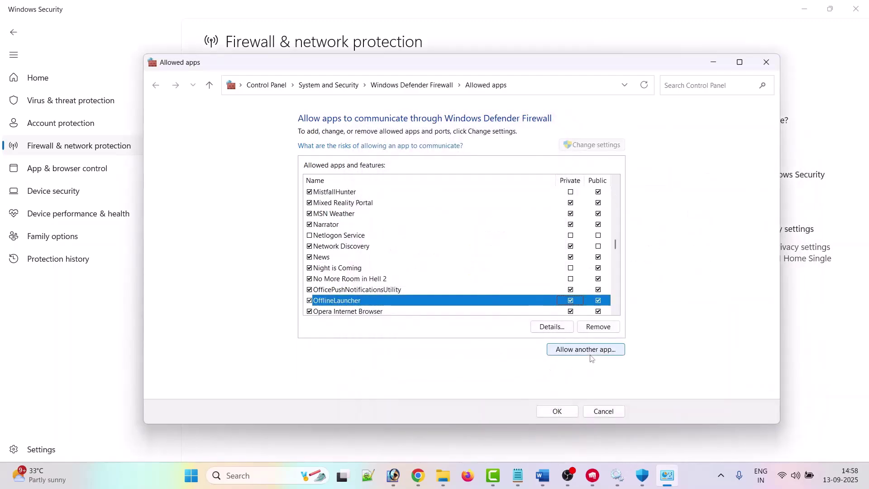
Add Lion-Win64-Shipping from Live\Lion\Binaries\Win64 to the firewall's allowed apps, allow its Lion entry on private networks, and save the list
left_click(586, 351)
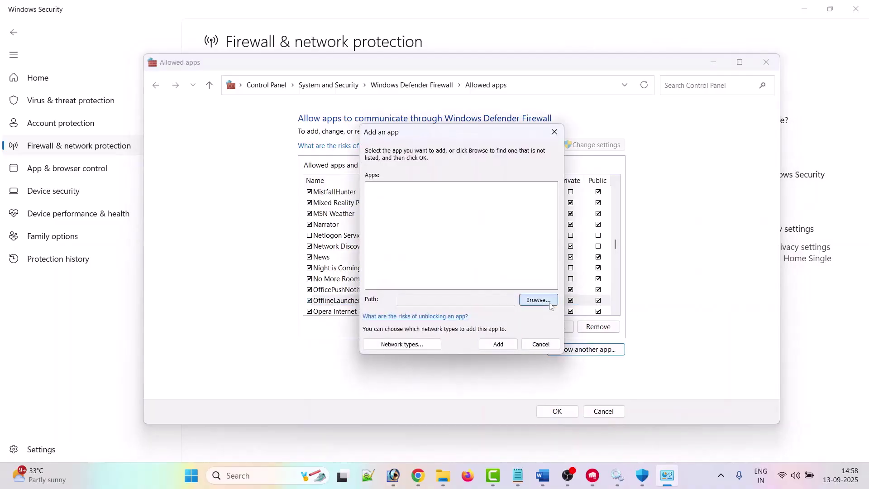
left_click(553, 301)
double_click(499, 261)
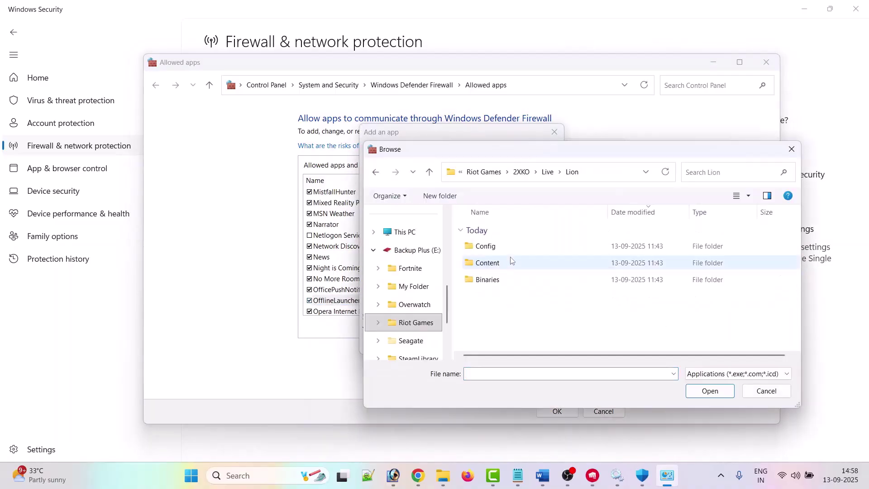
double_click(497, 278)
left_click(501, 248)
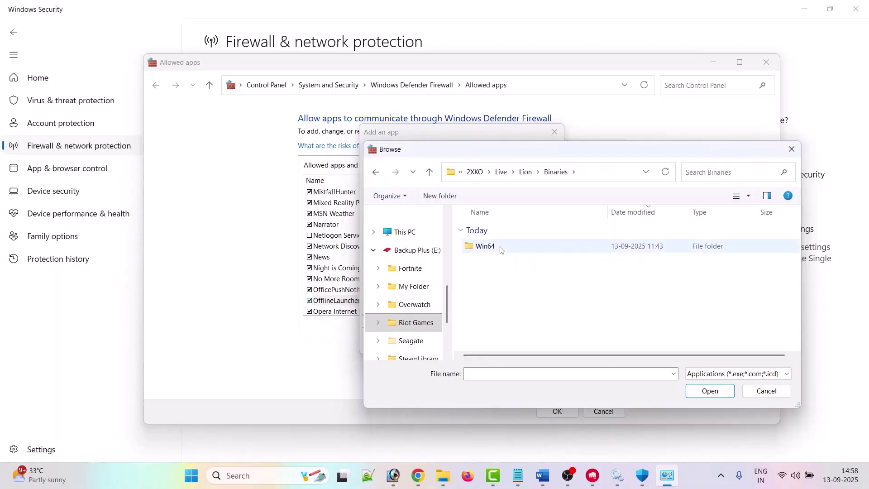
double_click(501, 248)
left_click(501, 263)
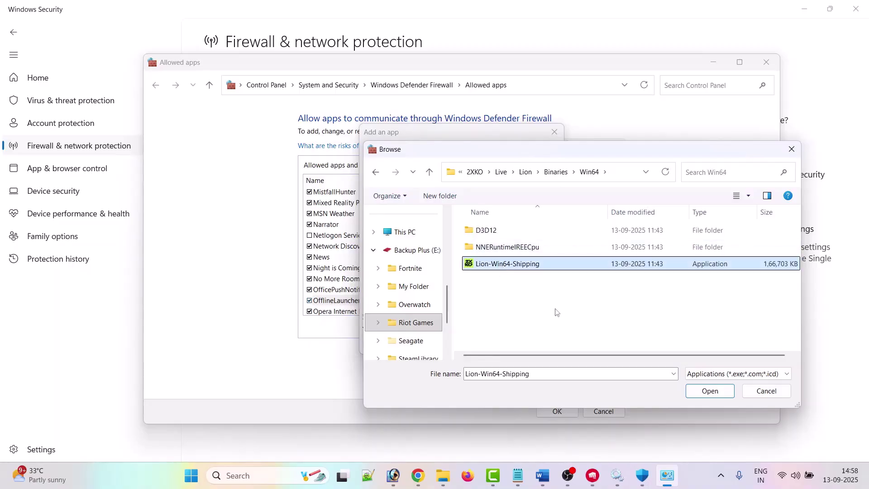
left_click(709, 391)
left_click(498, 345)
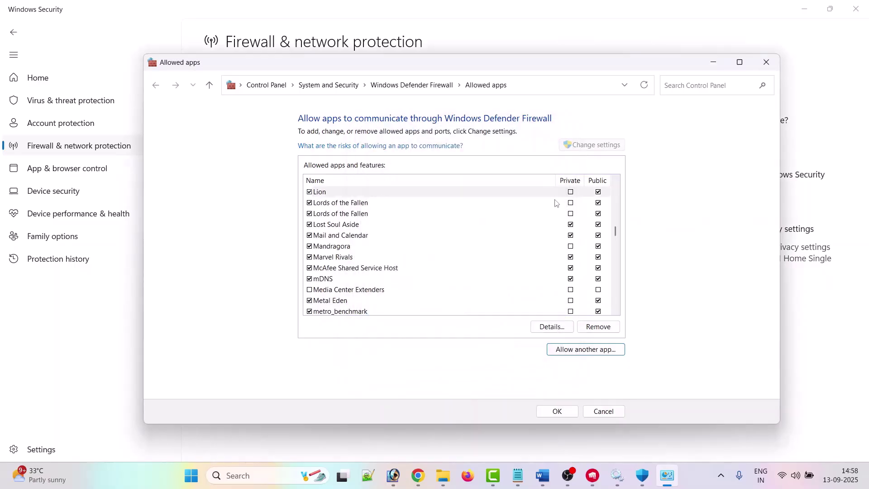
left_click(570, 193)
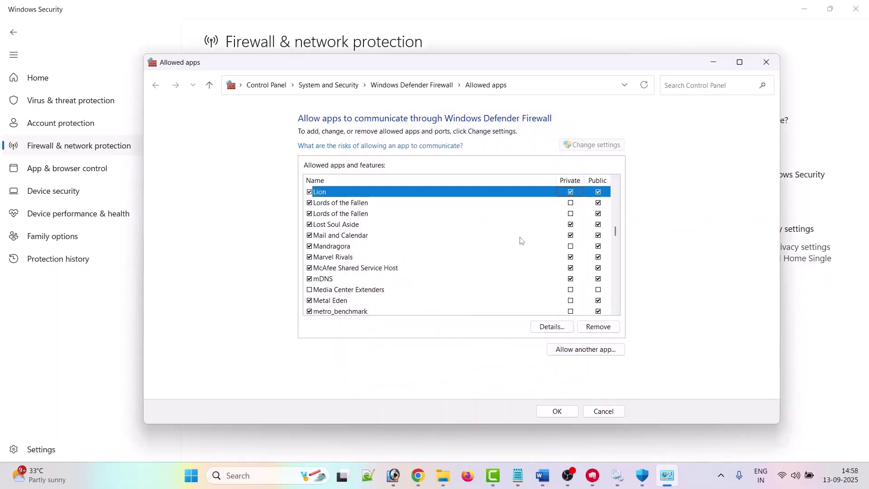
left_click(557, 412)
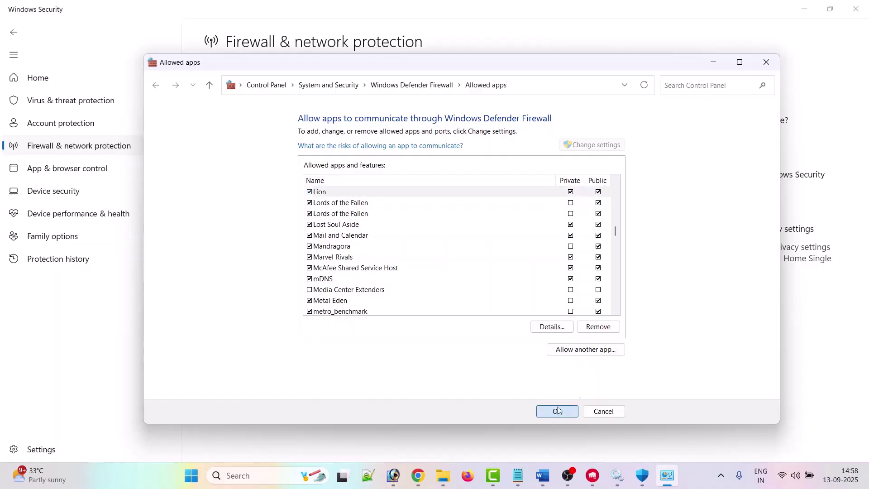
Switch to the Word guide and read Fix 8 on antivirus through to Fix 9 on updating the graphics card driver
left_click(595, 476)
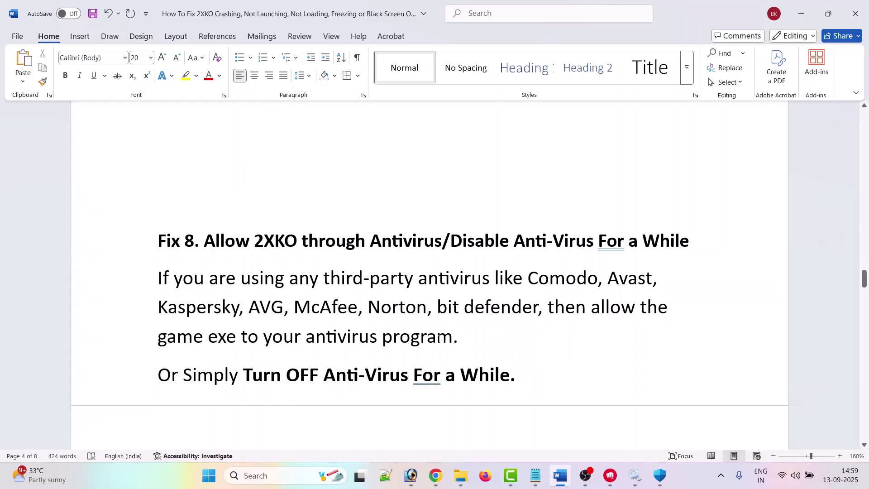
scroll(529, 338, "down", 1)
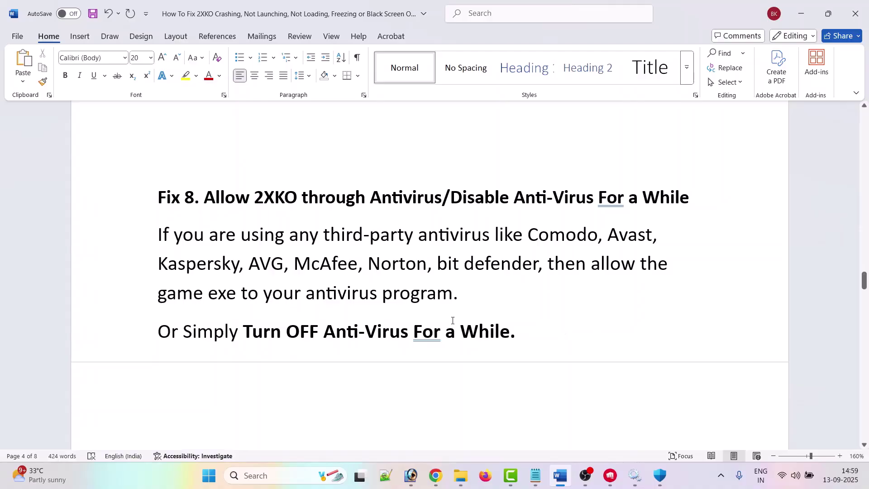
scroll(591, 330, "down", 8)
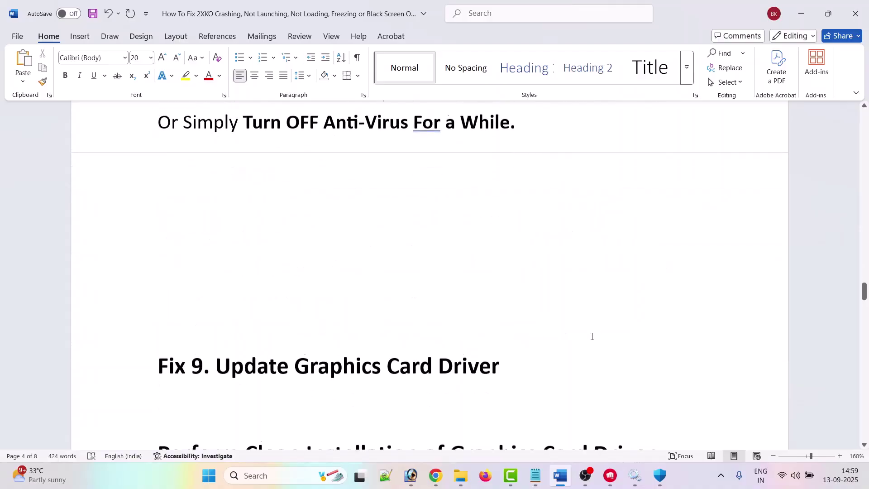
scroll(597, 343, "down", 1)
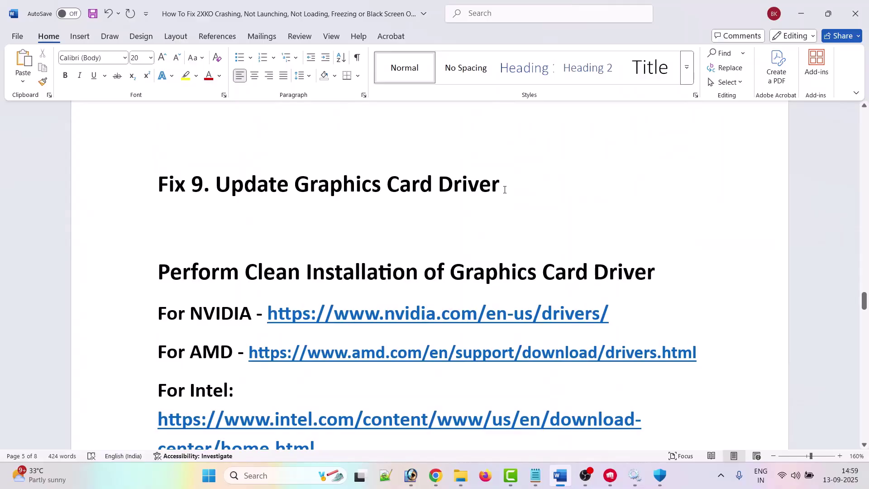
scroll(505, 190, "down", 1)
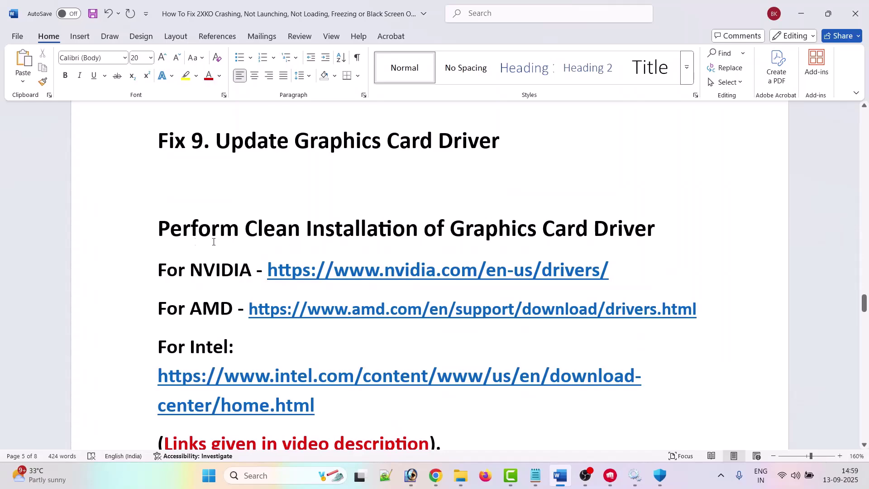
Examine the clean graphics driver installation section and its NVIDIA, AMD and Intel download links
left_click_drag(164, 230, 663, 231)
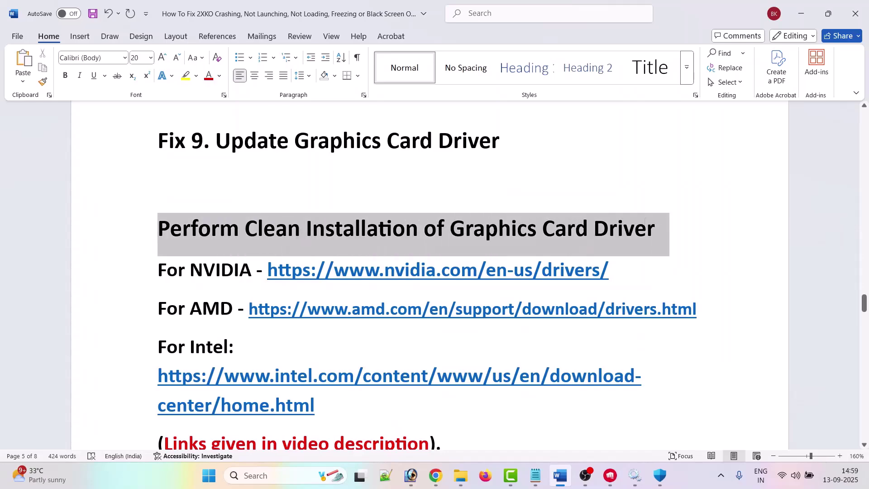
left_click(467, 224)
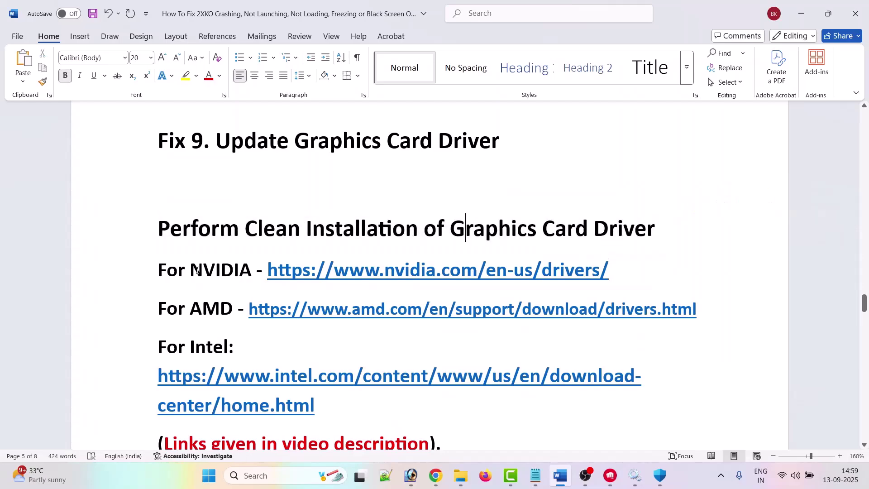
scroll(198, 270, "down", 1)
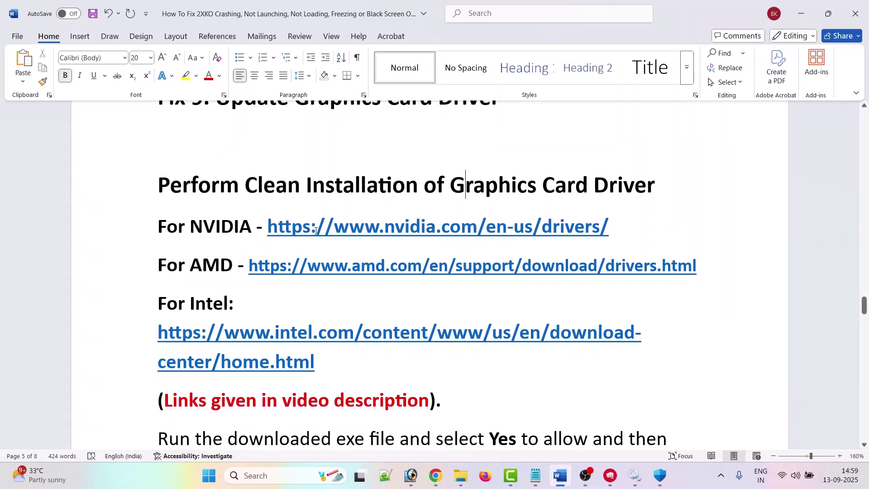
left_click_drag(232, 266, 190, 267)
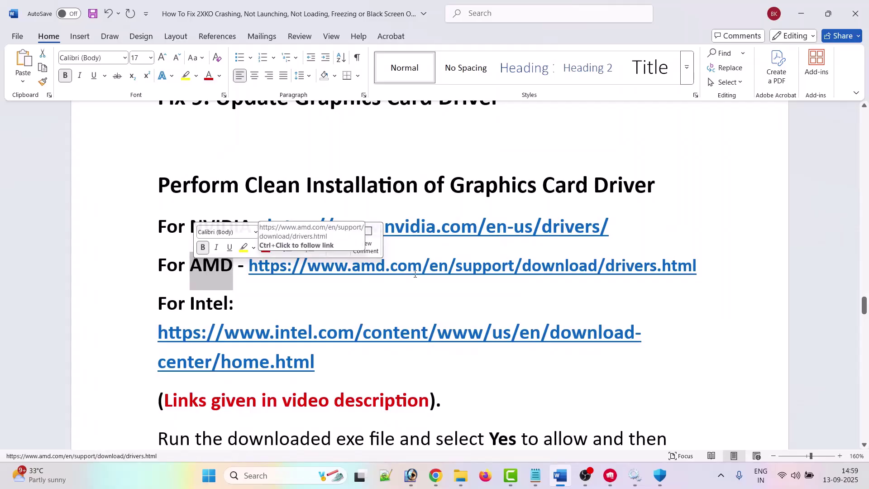
left_click(316, 298)
scroll(234, 277, "down", 1)
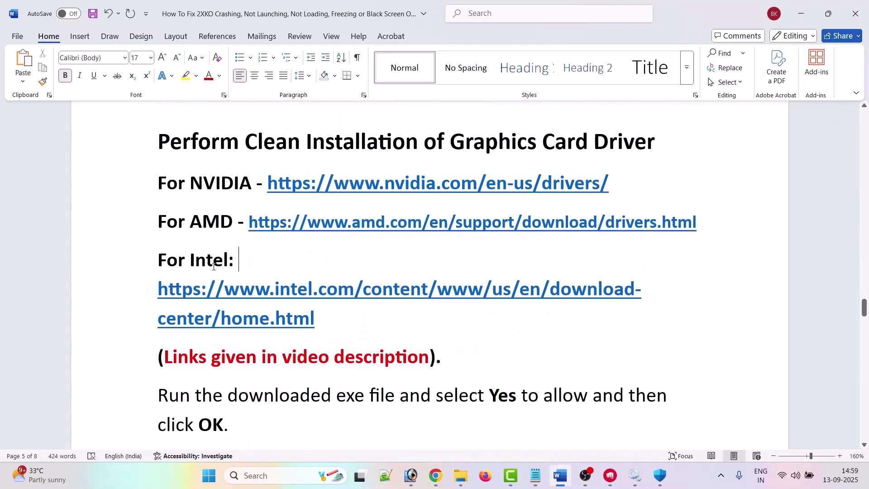
left_click_drag(229, 265, 195, 266)
left_click(300, 258)
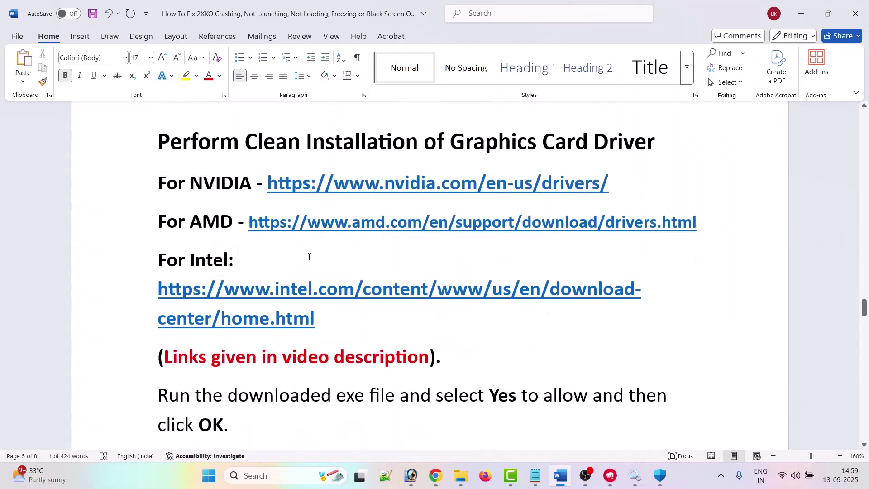
left_click_drag(165, 357, 428, 359)
left_click(551, 372)
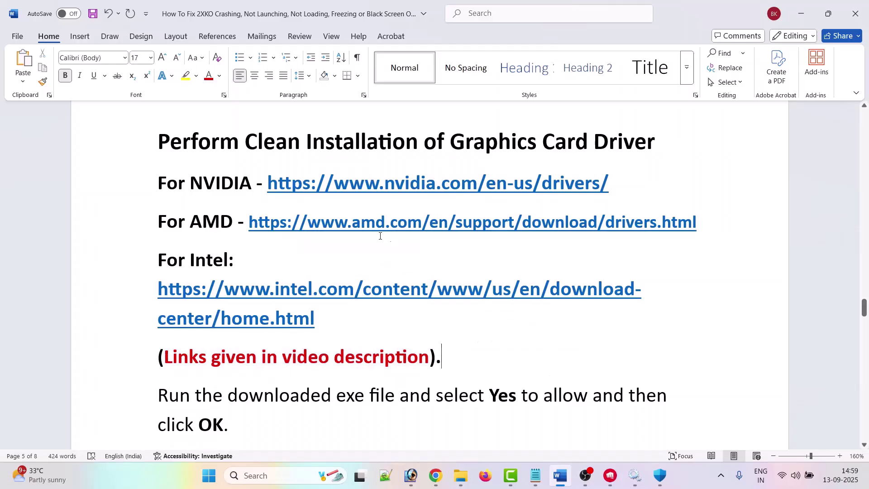
Open the NVIDIA drivers page in Chrome and search manually for GeForce RTX 3050 drivers on Windows 11 in English (US)
left_click_drag(627, 192, 266, 187)
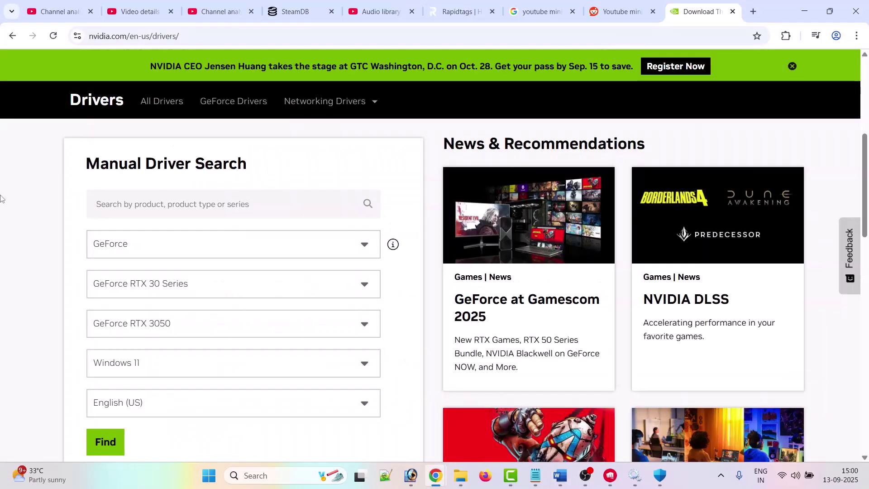
scroll(1, 198, "down", 1)
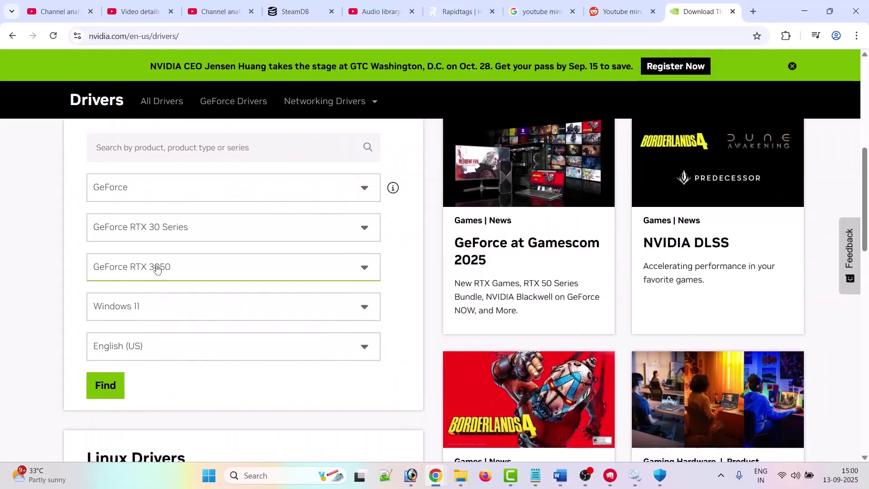
left_click(106, 388)
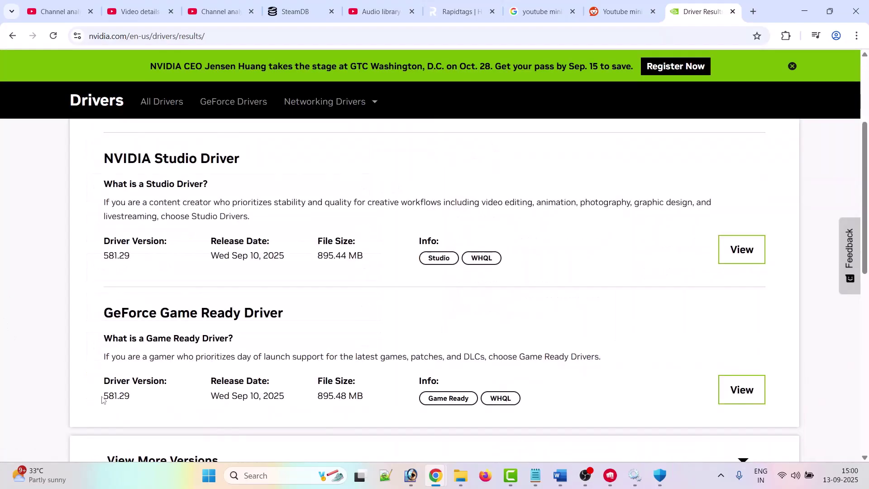
Check the GeForce Game Ready Driver's version in the results and open its details page
left_click_drag(106, 396, 132, 397)
left_click(207, 371)
left_click_drag(169, 314, 315, 316)
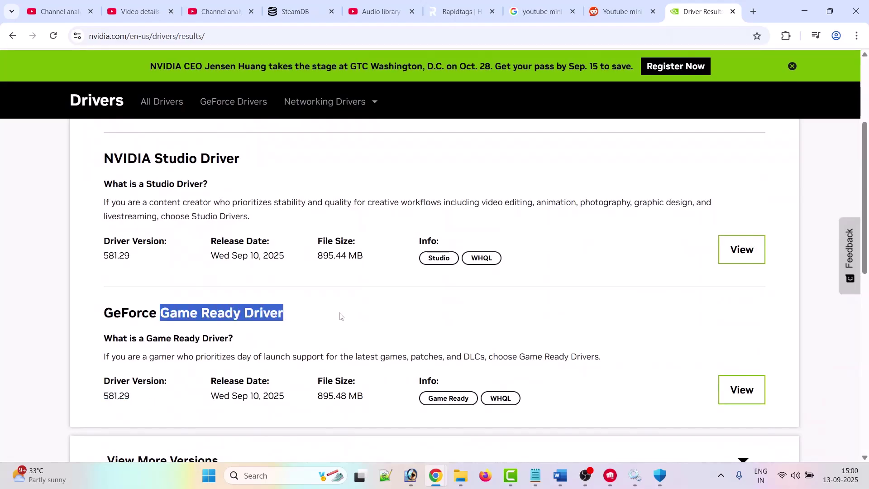
left_click(367, 317)
left_click(730, 386)
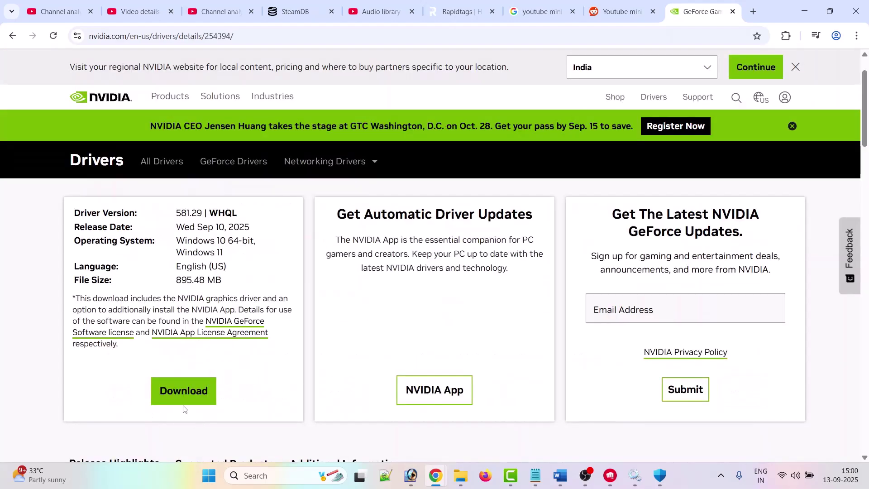
Start and cancel the Game Ready driver download, and switch back to the Word guide
left_click(189, 399)
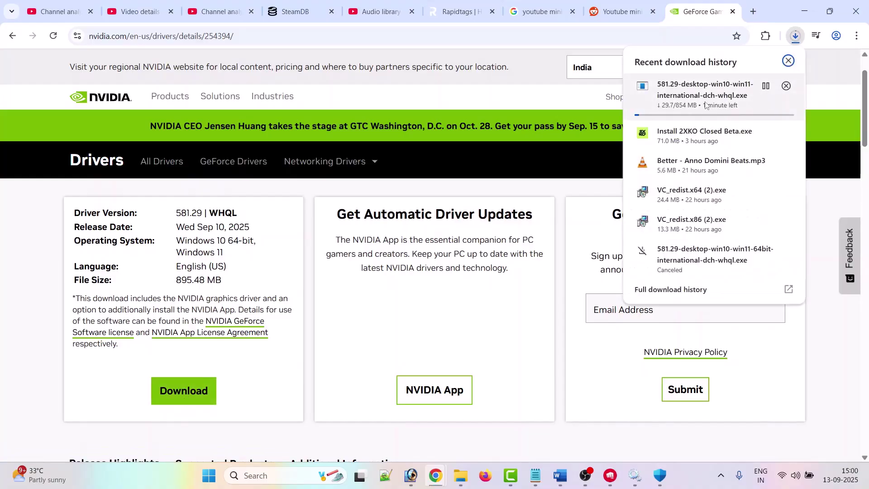
left_click(786, 85)
left_click(561, 475)
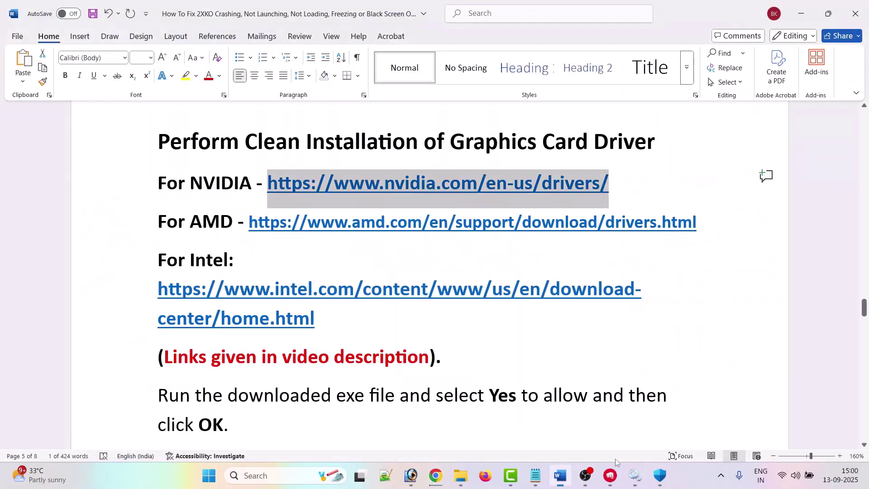